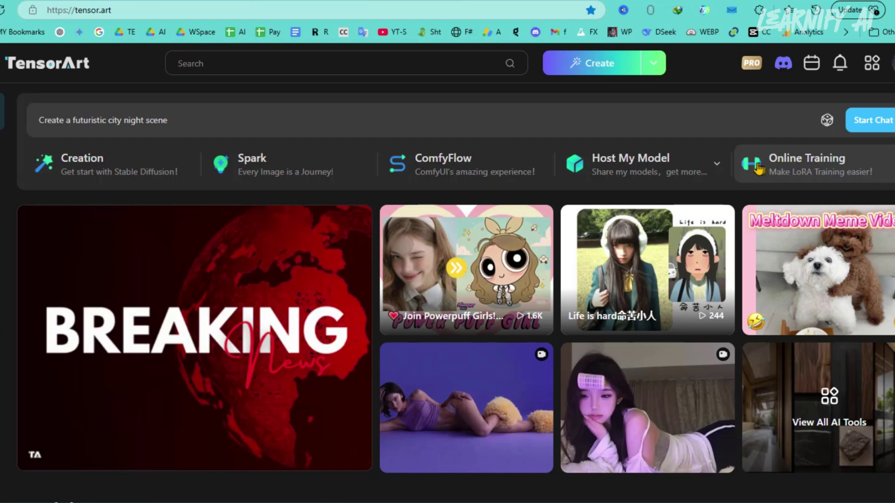
Step: Open Online Training and choose the Standard model theme in the parameter settings
{"action": "left_click", "coordinate": [883, 162]}
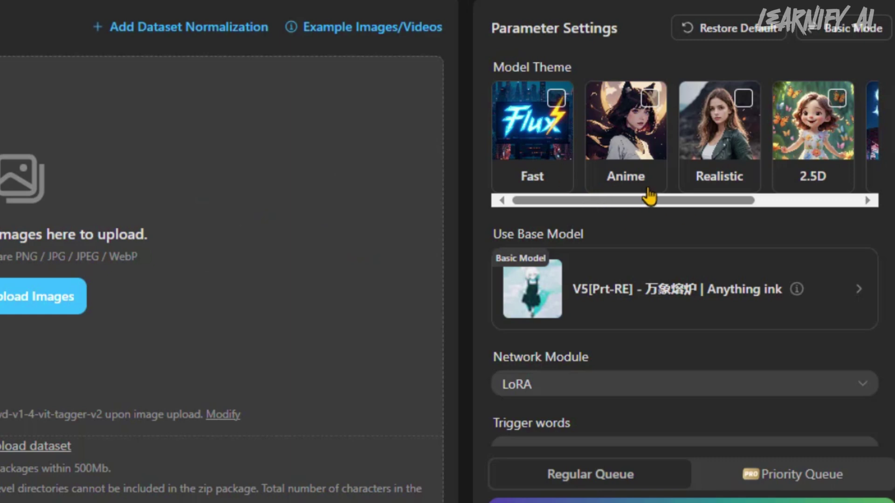
{"action": "left_click_drag", "start_coordinate": [647, 201], "coordinate": [794, 221]}
{"action": "left_click", "coordinate": [767, 99]}
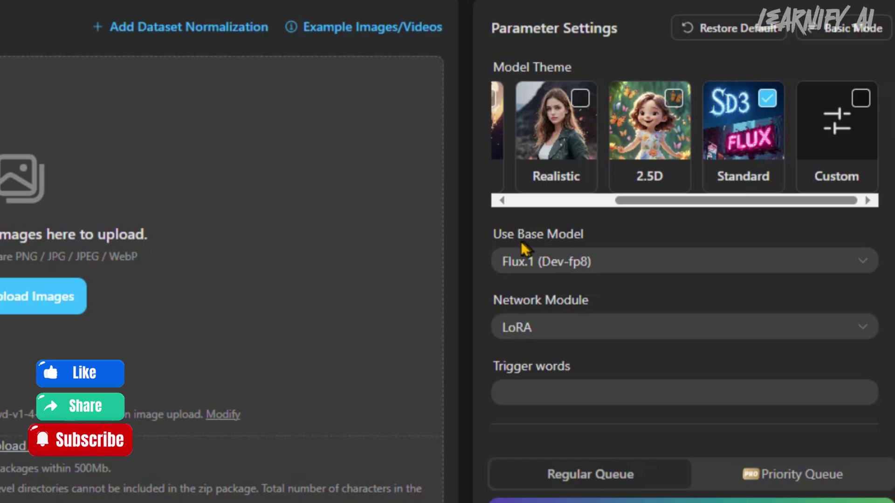
Step: Set the base model to Illustrious v2.0 Pro and choose LoRA as the network module
{"action": "left_click", "coordinate": [594, 266]}
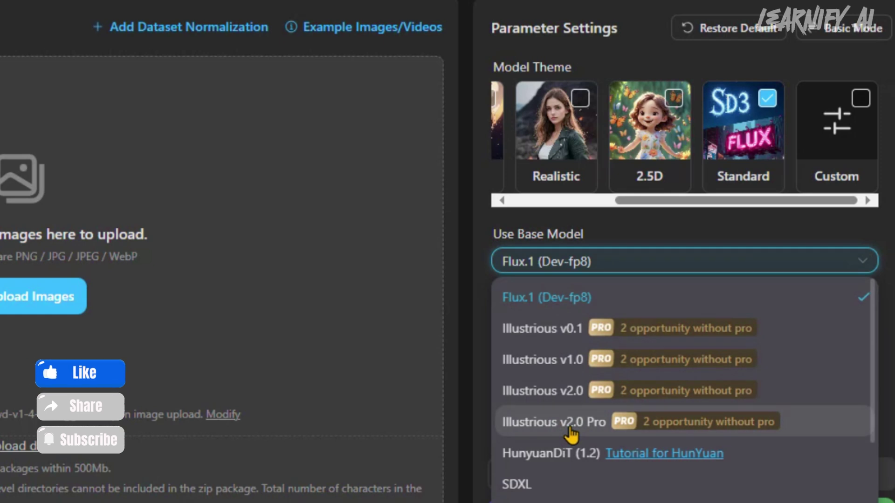
{"action": "left_click", "coordinate": [569, 431]}
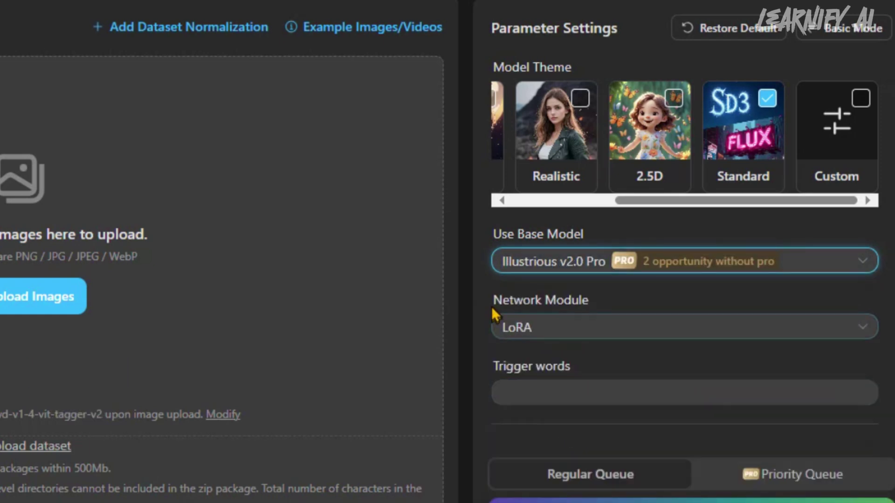
{"action": "left_click_drag", "start_coordinate": [493, 308], "coordinate": [625, 303]}
{"action": "left_click", "coordinate": [661, 328]}
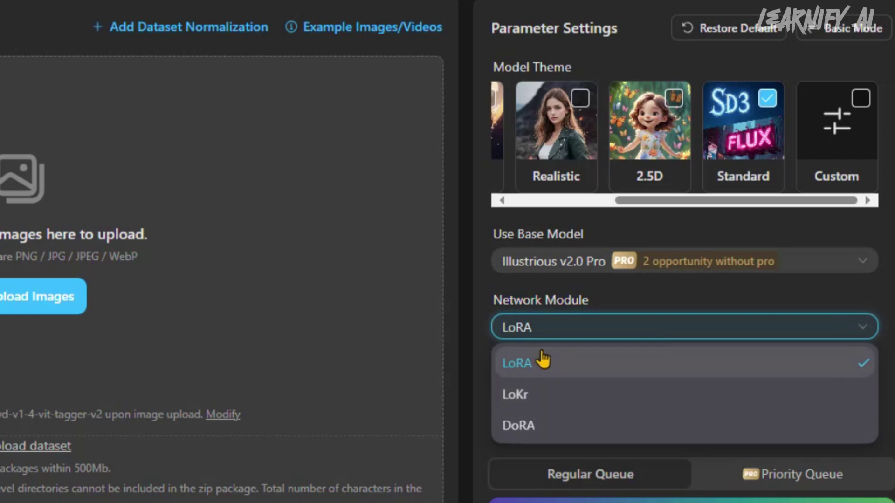
{"action": "left_click", "coordinate": [532, 368]}
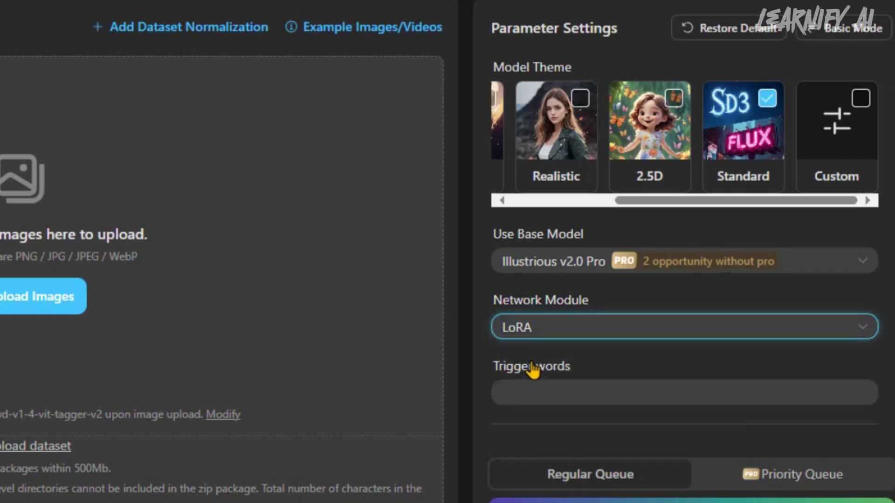
Step: Set Epoch to 18 in the image processing parameters, leaving the trigger words empty
{"action": "scroll", "coordinate": [557, 340], "scroll_direction": "down", "scroll_amount": 2}
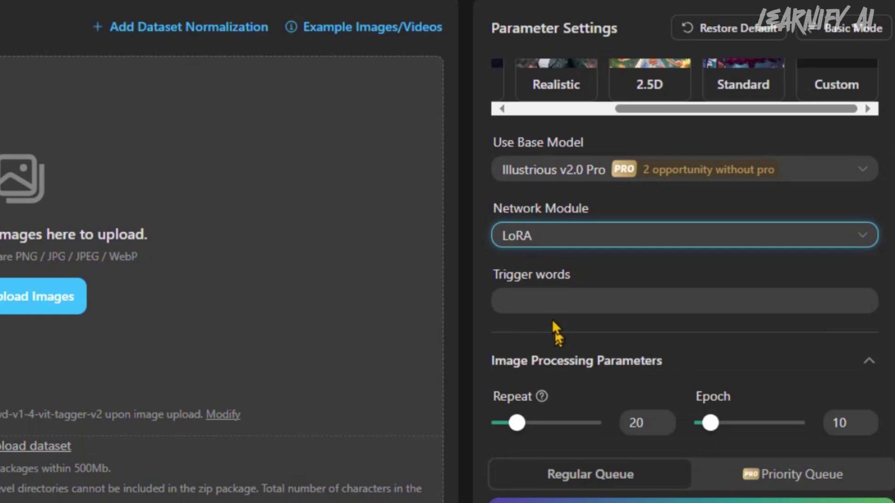
{"action": "left_click", "coordinate": [547, 299]}
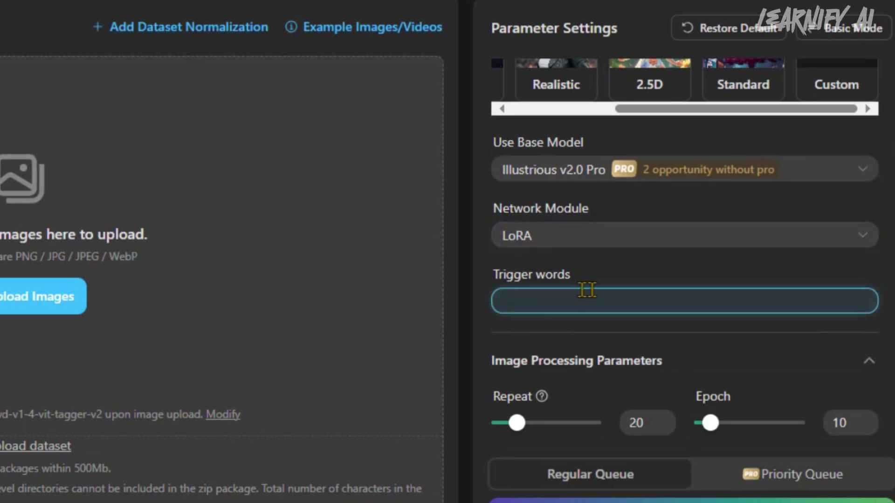
{"action": "scroll", "coordinate": [578, 289], "scroll_direction": "down", "scroll_amount": 4}
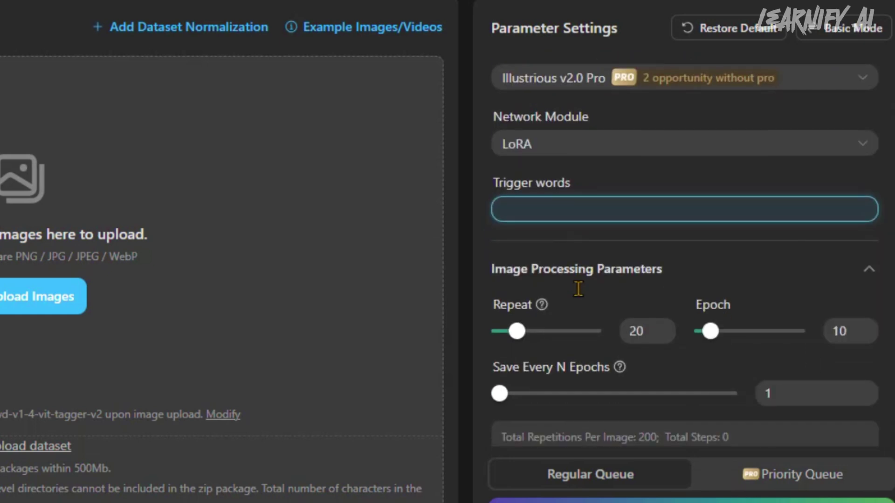
{"action": "left_click_drag", "start_coordinate": [493, 186], "coordinate": [654, 178]}
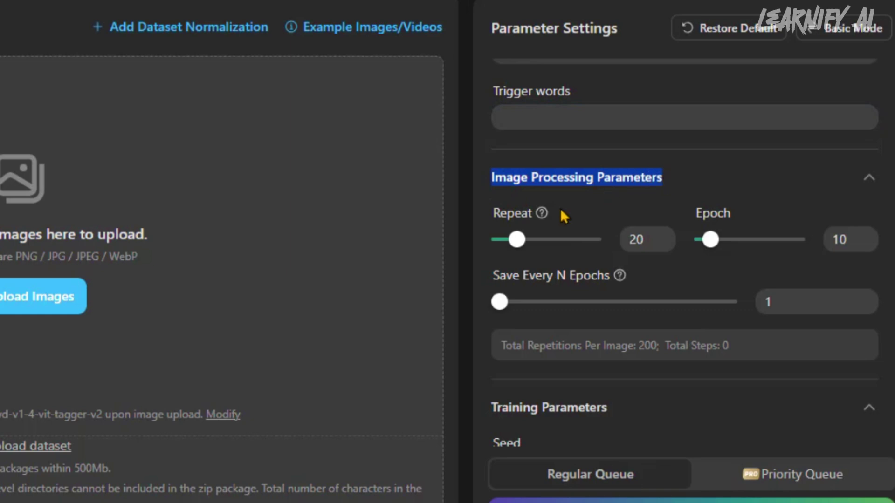
{"action": "mouse_move", "coordinate": [543, 214]}
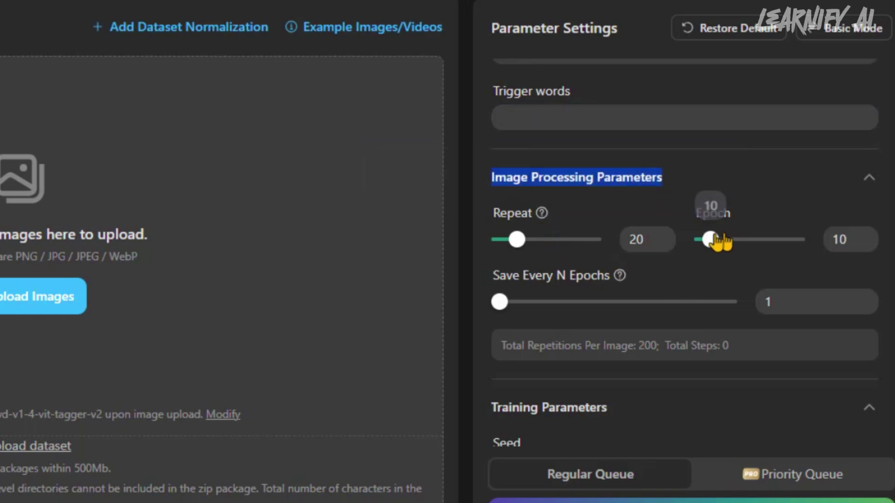
{"action": "left_click_drag", "start_coordinate": [710, 240], "coordinate": [718, 239]}
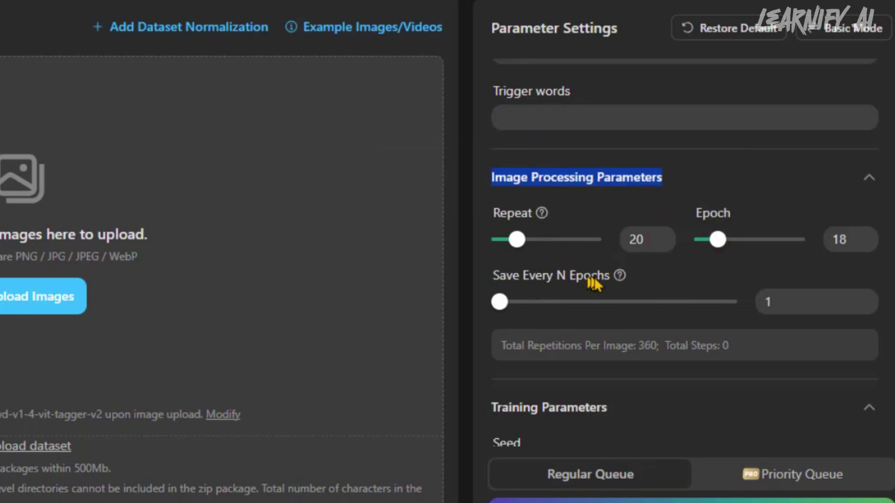
Step: Set Save Every N Epochs to 2 and show the help note on which epochs are saved
{"action": "mouse_move", "coordinate": [619, 278]}
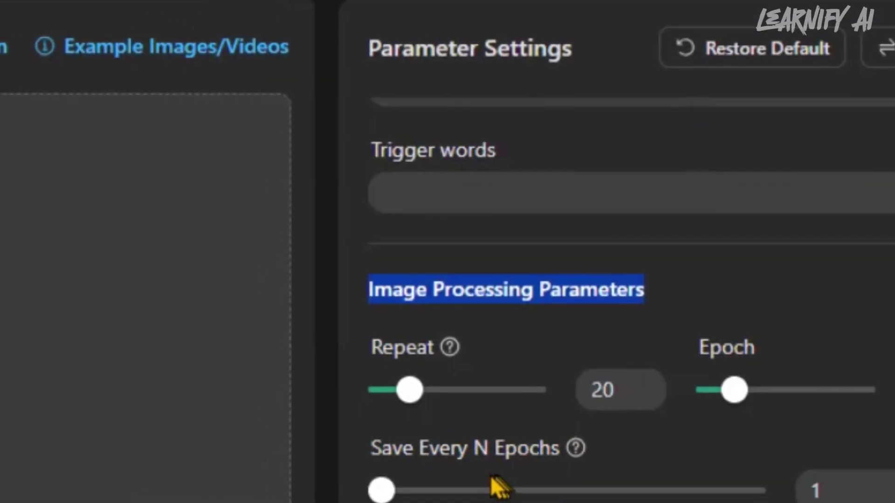
{"action": "mouse_move", "coordinate": [386, 489]}
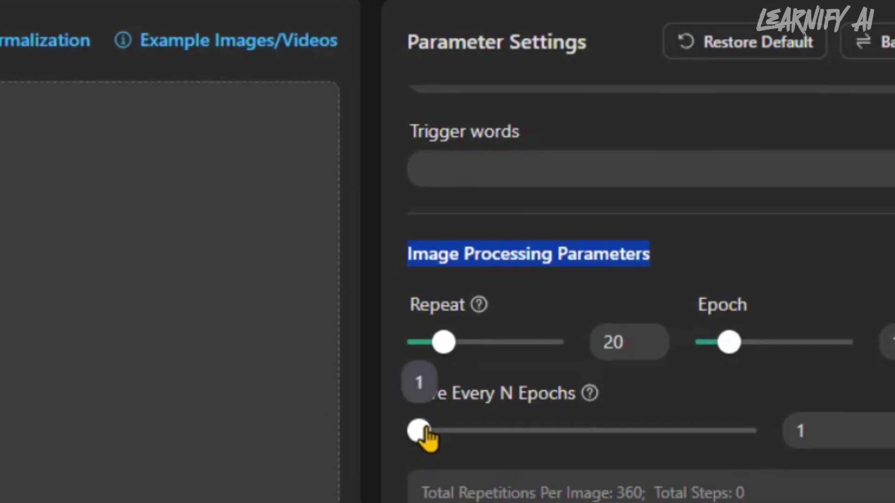
{"action": "left_click_drag", "start_coordinate": [427, 436], "coordinate": [438, 433]}
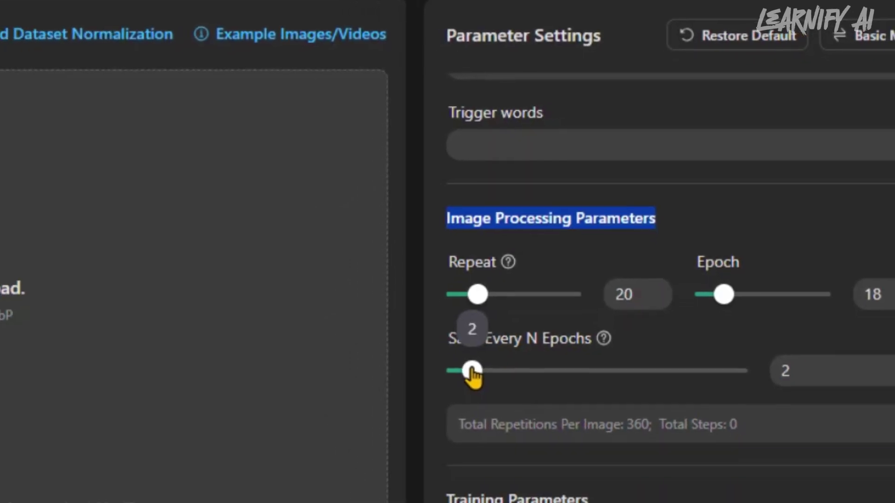
{"action": "mouse_move", "coordinate": [604, 339]}
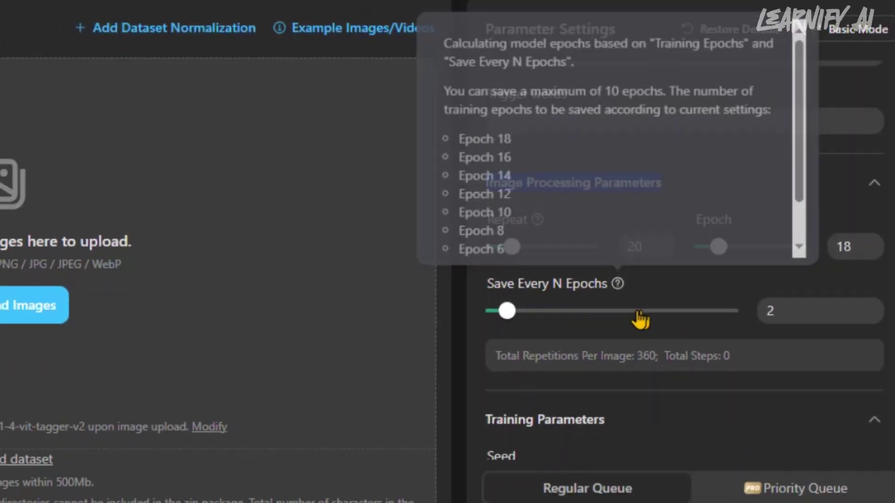
Step: Examine the seed, Clip Skip, Text Encoder learning rate and Unet learning rate fields in the training parameters
{"action": "scroll", "coordinate": [638, 310], "scroll_direction": "down", "scroll_amount": 4}
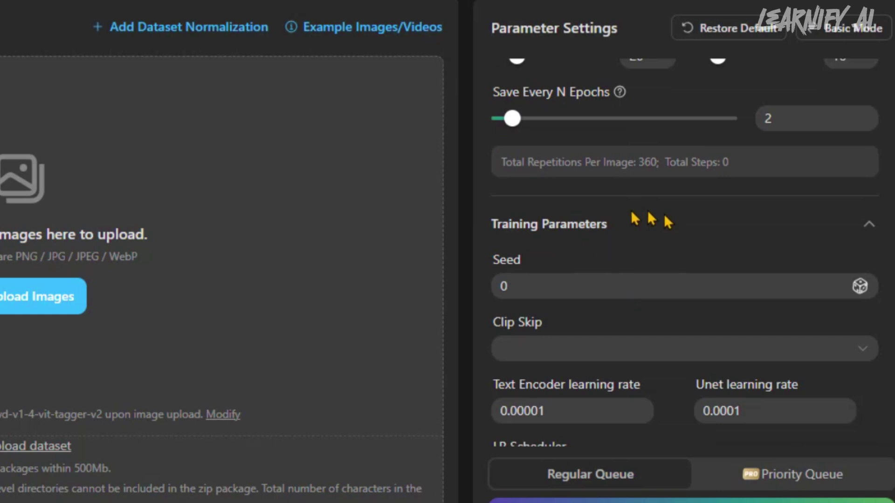
{"action": "scroll", "coordinate": [613, 230], "scroll_direction": "down", "scroll_amount": 2}
{"action": "left_click", "coordinate": [540, 194]}
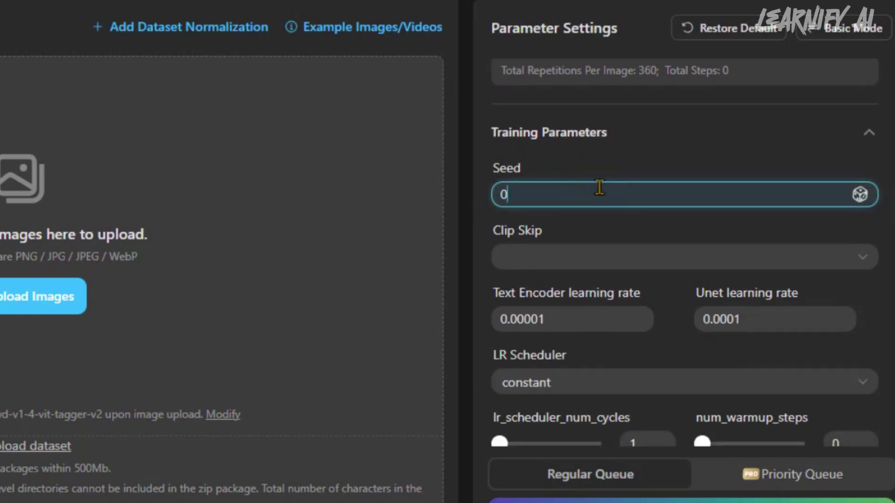
{"action": "scroll", "coordinate": [568, 185], "scroll_direction": "down", "scroll_amount": 2}
{"action": "left_click", "coordinate": [541, 168]}
{"action": "left_click", "coordinate": [599, 168]}
{"action": "left_click", "coordinate": [613, 226]}
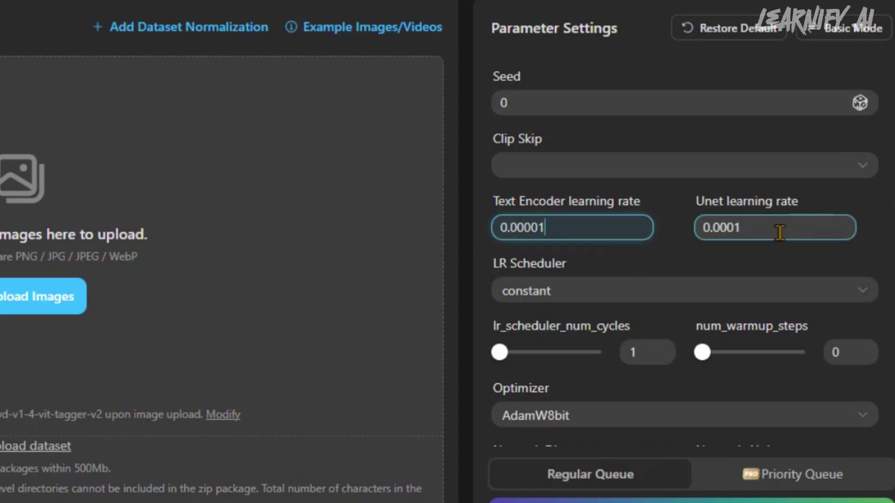
{"action": "scroll", "coordinate": [627, 259], "scroll_direction": "down", "scroll_amount": 2}
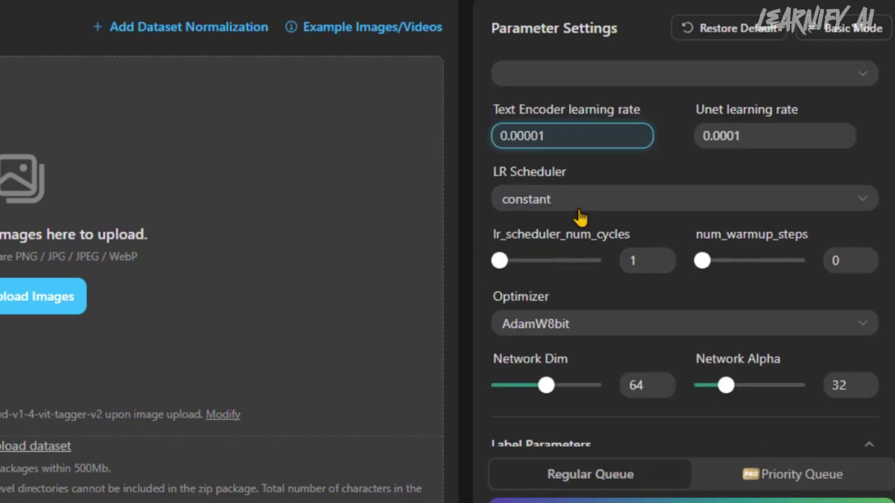
Step: Choose constant as the LR Scheduler and set lr_scheduler_num_cycles to 2
{"action": "left_click", "coordinate": [604, 210]}
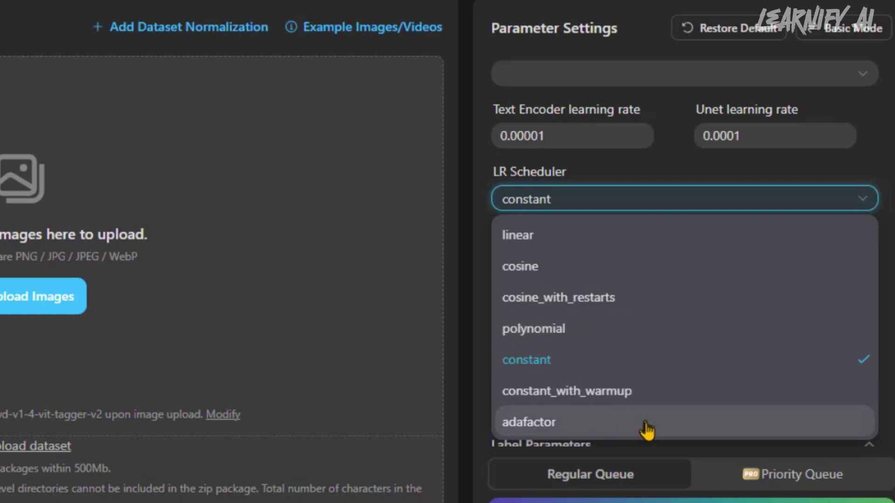
{"action": "left_click", "coordinate": [556, 363]}
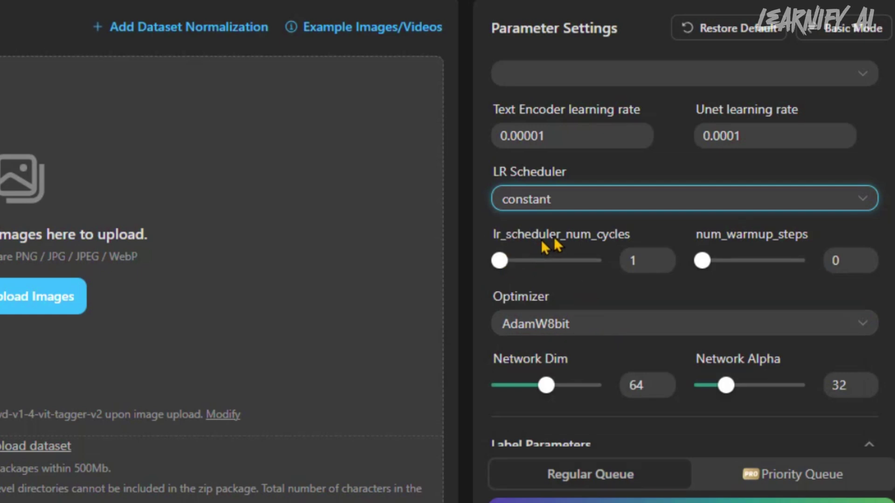
{"action": "left_click", "coordinate": [536, 260]}
Step: Choose AdamW8bit as the optimizer and set Network Dim to 55
{"action": "scroll", "coordinate": [539, 256], "scroll_direction": "down", "scroll_amount": 2}
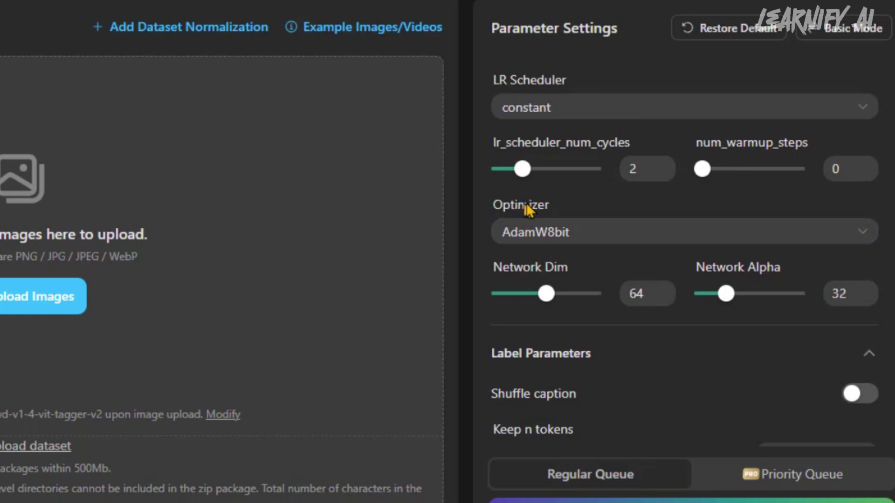
{"action": "left_click", "coordinate": [577, 236]}
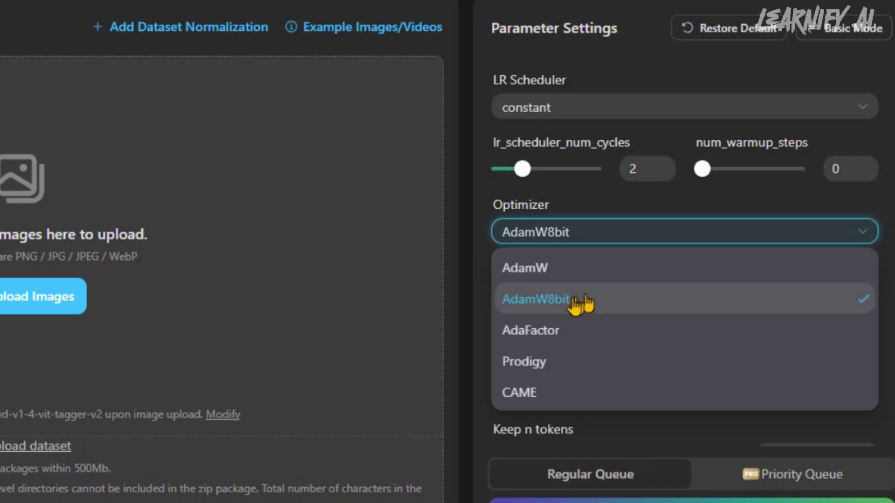
{"action": "left_click", "coordinate": [578, 307]}
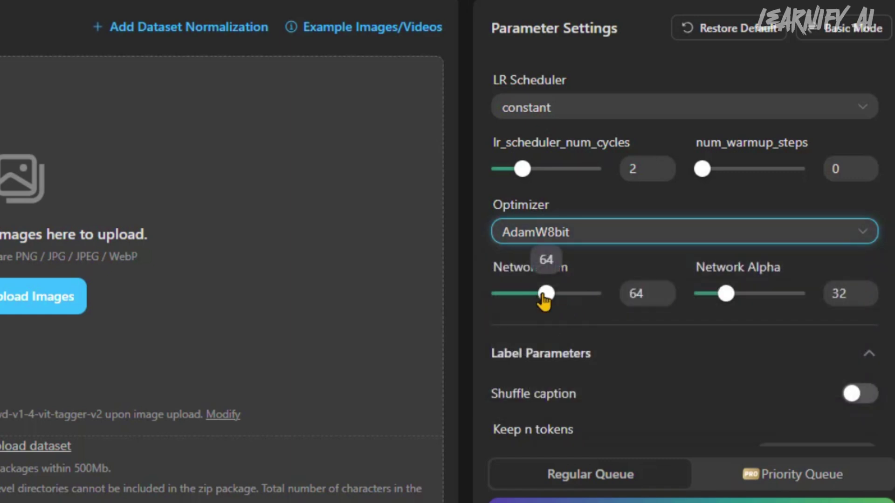
{"action": "left_click_drag", "start_coordinate": [546, 294], "coordinate": [538, 296]}
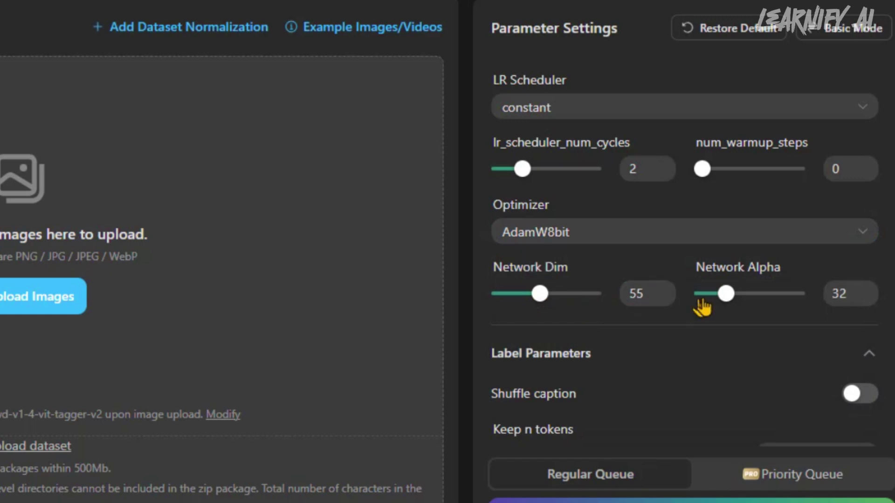
Step: Examine the label parameters and advanced parameters, including Keep n tokens, the noise settings, conv_dim, conv_alpha and Batch Size
{"action": "scroll", "coordinate": [674, 280], "scroll_direction": "down", "scroll_amount": 4}
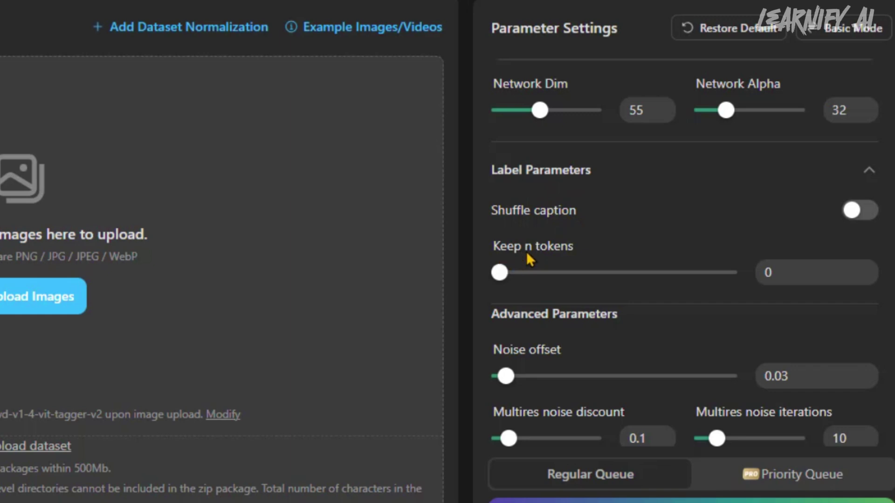
{"action": "mouse_move", "coordinate": [501, 279]}
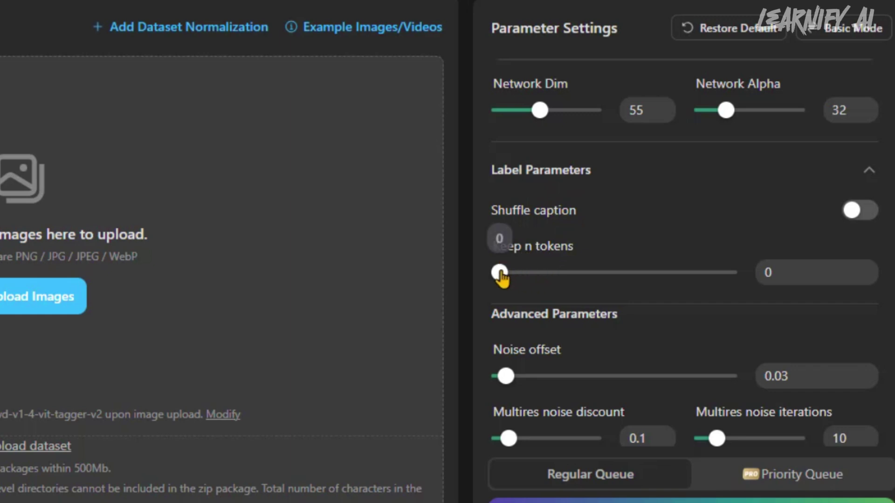
{"action": "left_click_drag", "start_coordinate": [502, 278], "coordinate": [480, 278]}
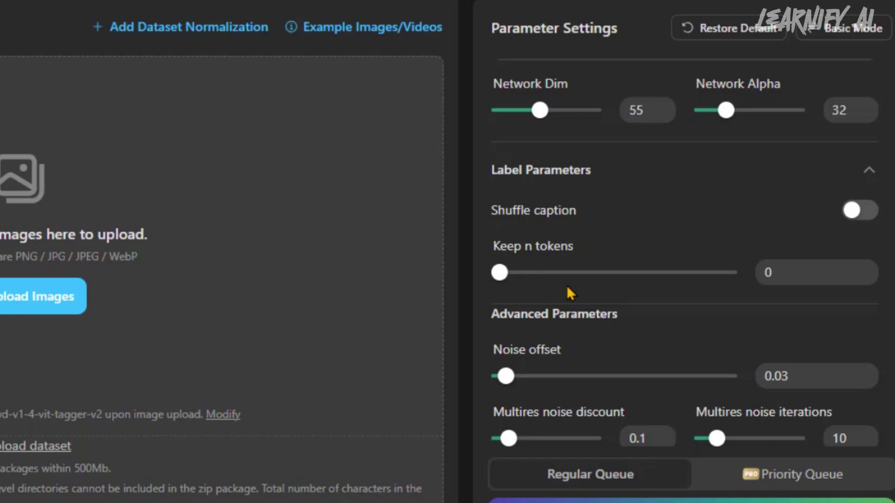
{"action": "scroll", "coordinate": [569, 289], "scroll_direction": "down", "scroll_amount": 4}
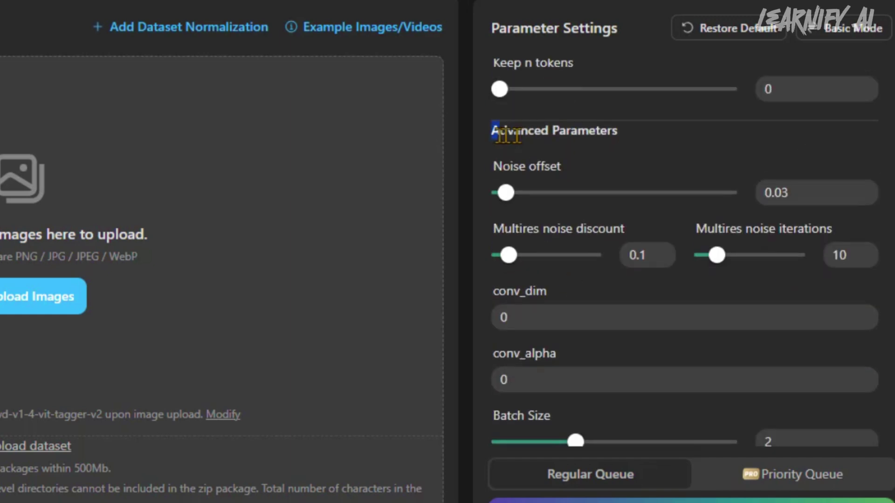
{"action": "left_click_drag", "start_coordinate": [508, 136], "coordinate": [662, 140]}
{"action": "left_click", "coordinate": [589, 180]}
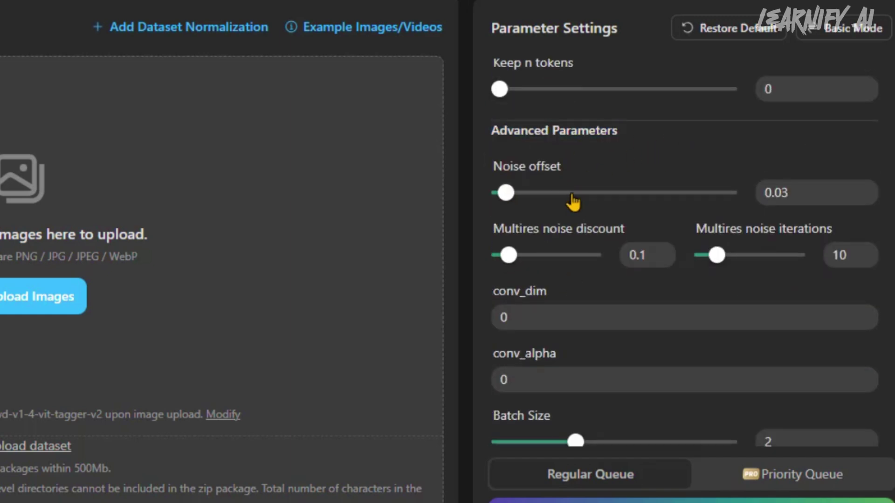
{"action": "mouse_move", "coordinate": [524, 264]}
{"action": "scroll", "coordinate": [624, 288], "scroll_direction": "down", "scroll_amount": 2}
{"action": "left_click", "coordinate": [543, 231]}
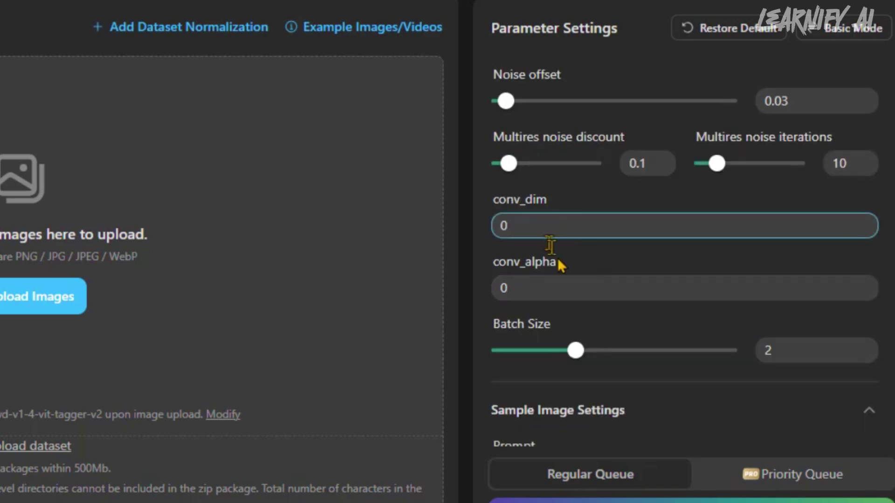
{"action": "scroll", "coordinate": [564, 280], "scroll_direction": "down", "scroll_amount": 4}
{"action": "scroll", "coordinate": [606, 187], "scroll_direction": "down", "scroll_amount": 2}
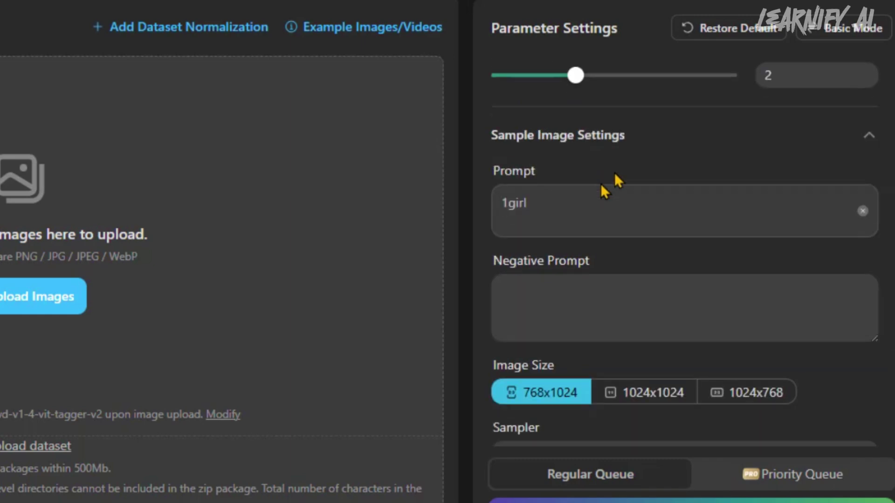
Step: Examine the sample image prompts, image size and sampler options, along with the regular and priority queue choices
{"action": "left_click", "coordinate": [561, 196]}
{"action": "left_click", "coordinate": [566, 297]}
{"action": "scroll", "coordinate": [566, 303], "scroll_direction": "down", "scroll_amount": 1}
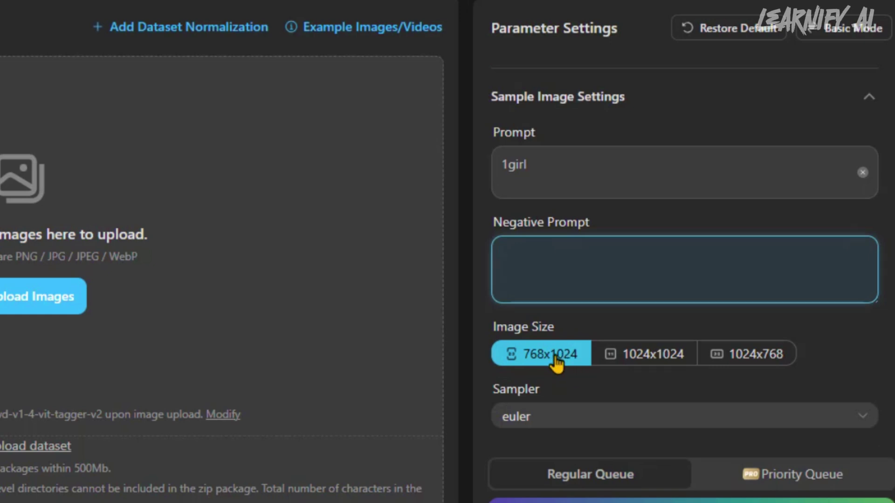
{"action": "left_click", "coordinate": [583, 417]}
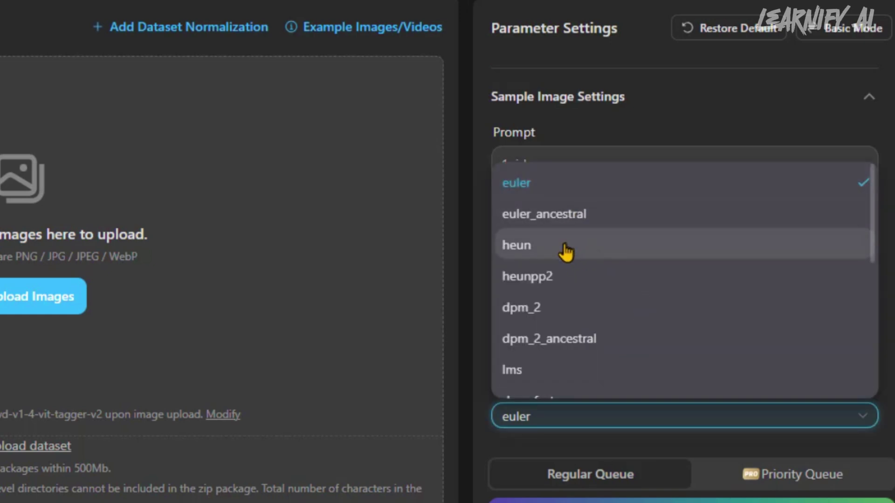
{"action": "scroll", "coordinate": [594, 368], "scroll_direction": "down", "scroll_amount": 5}
{"action": "key", "text": "Escape"}
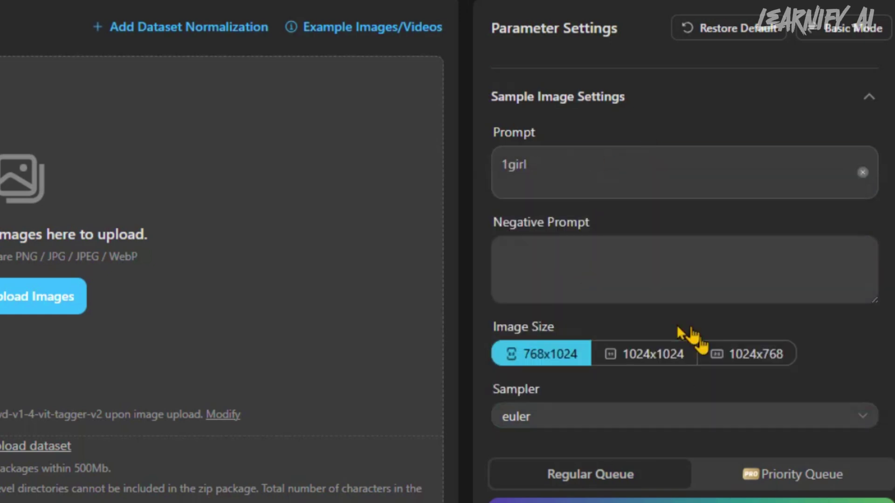
{"action": "left_click", "coordinate": [759, 468]}
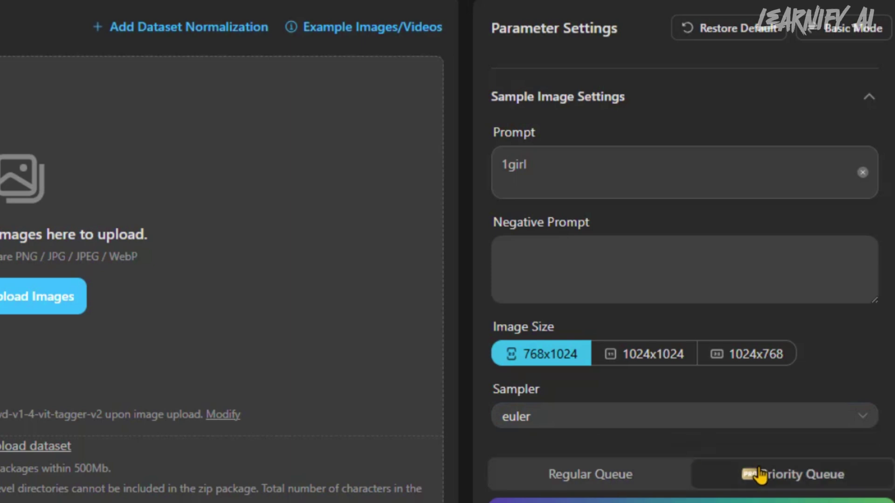
{"action": "left_click", "coordinate": [577, 467]}
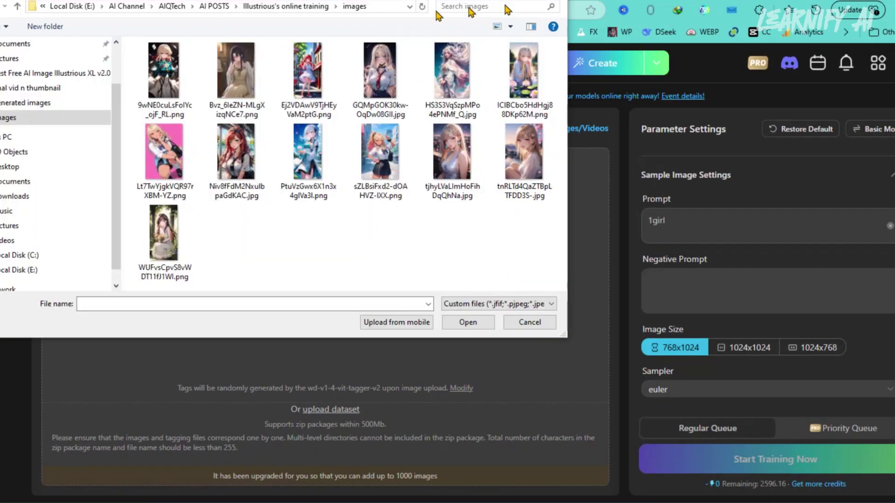
Step: Upload all pictures from the images folder to the training dataset
{"action": "left_click", "coordinate": [250, 160]}
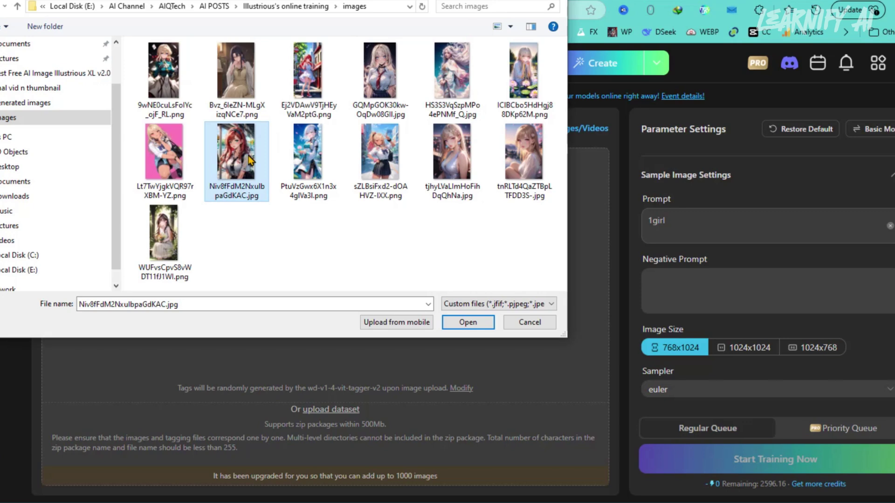
{"action": "key", "text": "ctrl+a"}
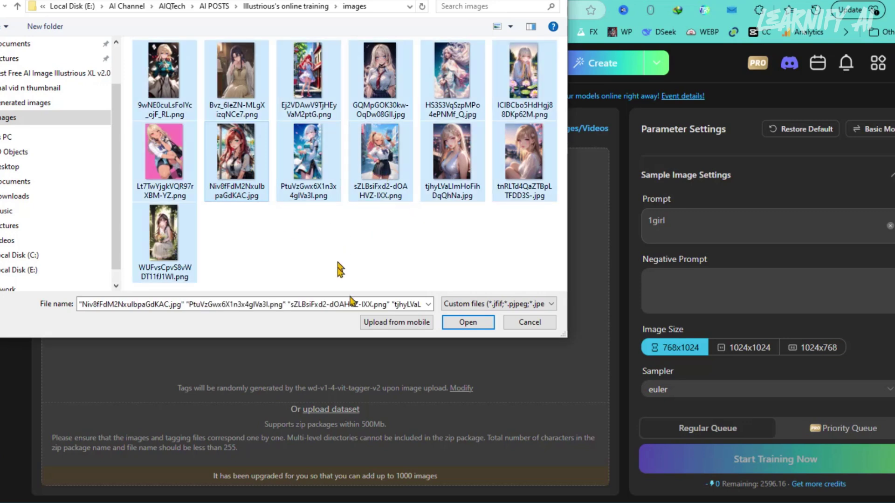
{"action": "left_click", "coordinate": [467, 322]}
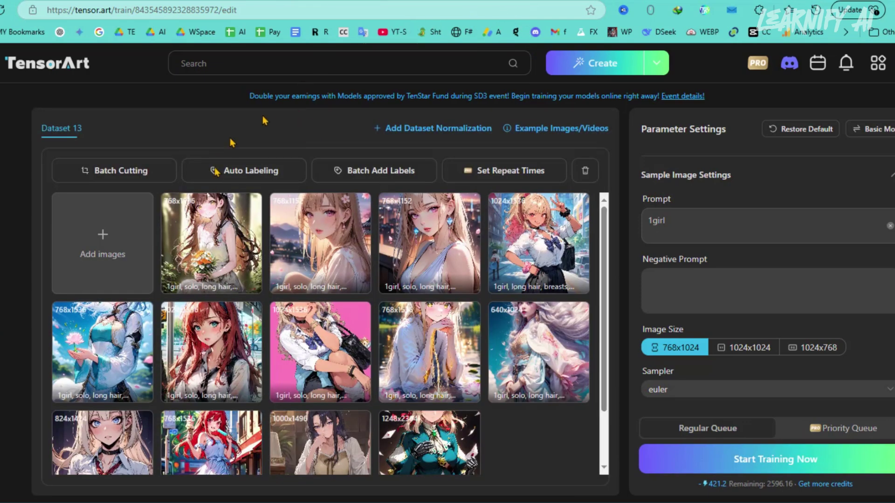
Step: Examine the automatically generated tags and repeat settings of several dataset images
{"action": "left_click", "coordinate": [219, 255]}
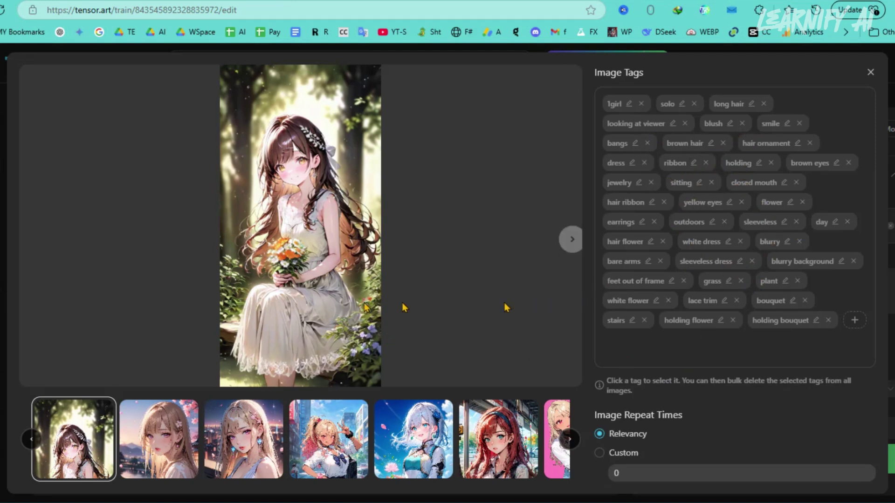
{"action": "left_click", "coordinate": [162, 450]}
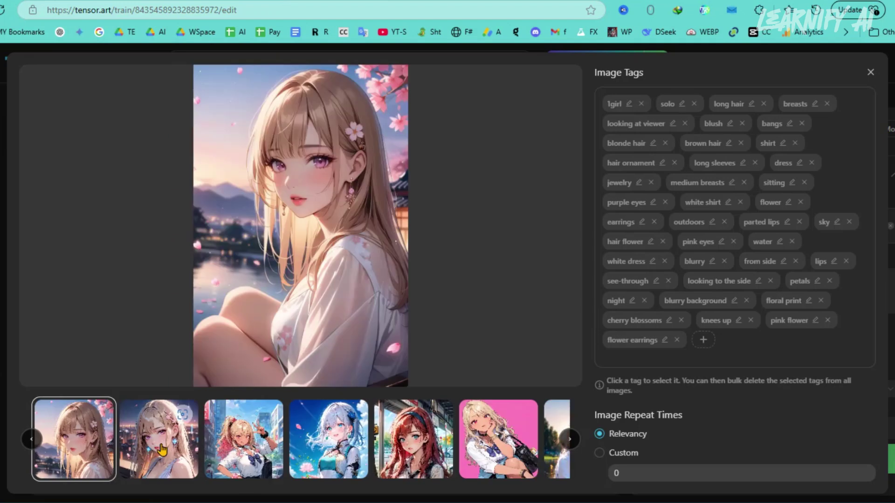
{"action": "left_click", "coordinate": [243, 460]}
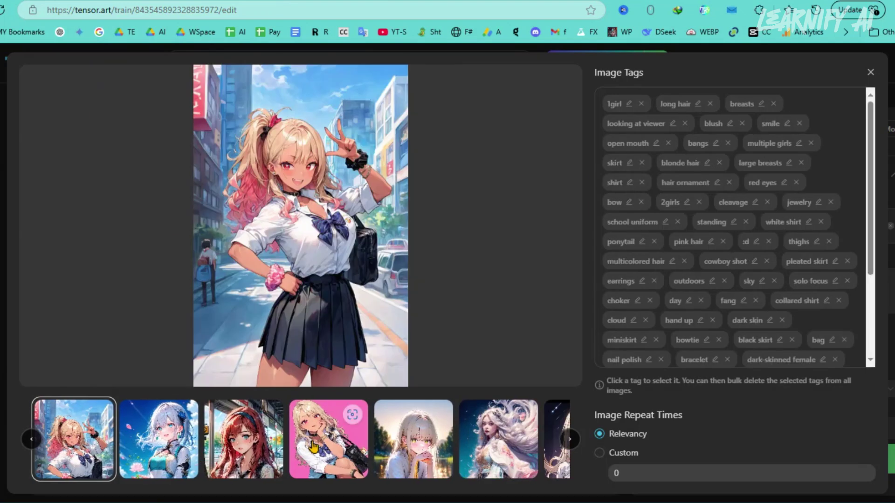
{"action": "left_click", "coordinate": [570, 439]}
{"action": "left_click", "coordinate": [527, 440]}
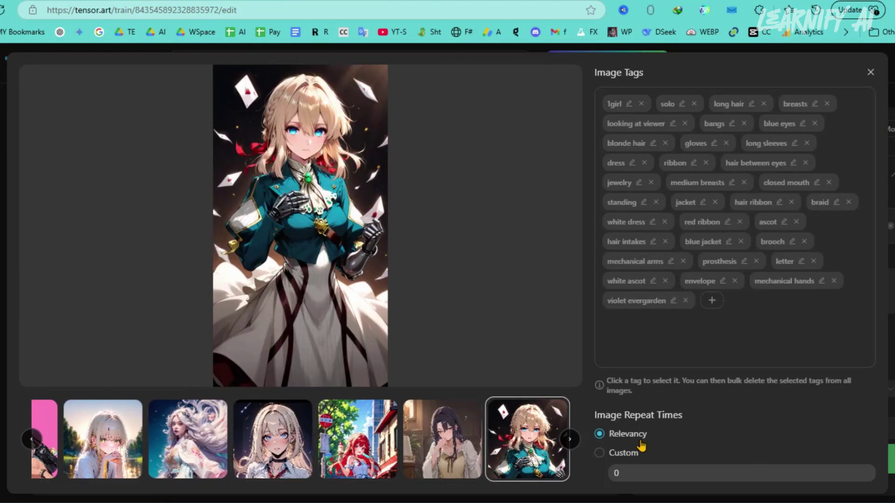
{"action": "key", "text": "Escape"}
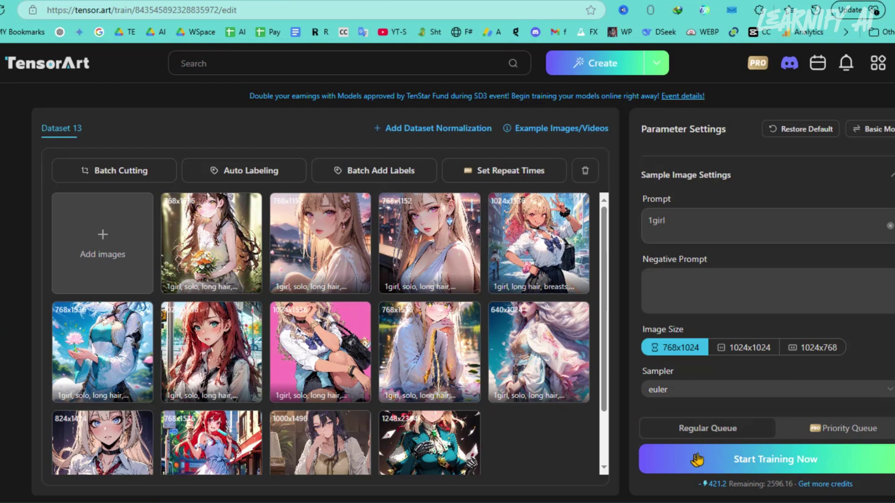
Step: Start the LoRA training with the uploaded dataset in the regular queue
{"action": "left_click", "coordinate": [690, 458]}
{"action": "left_click", "coordinate": [685, 453]}
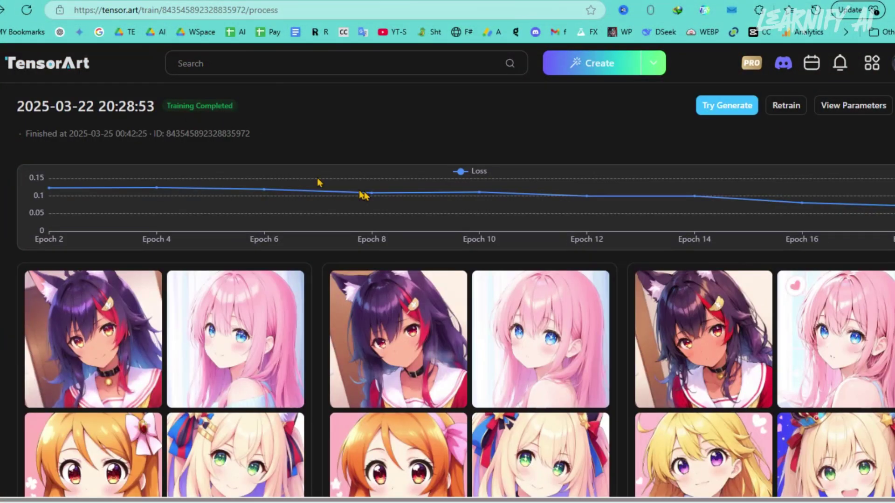
Step: Compare the sample images of the trained epochs, enlarging several of them for a closer look
{"action": "scroll", "coordinate": [363, 195], "scroll_direction": "down", "scroll_amount": 15}
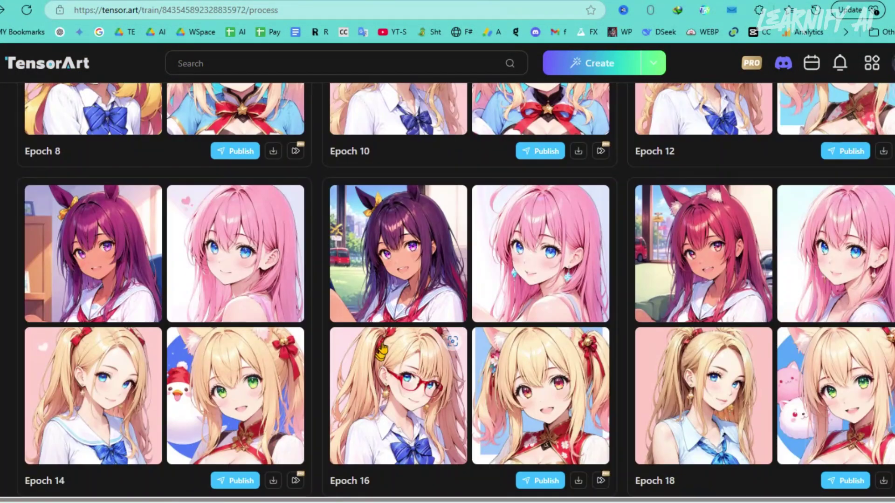
{"action": "left_click", "coordinate": [398, 251]}
{"action": "key", "text": "Escape"}
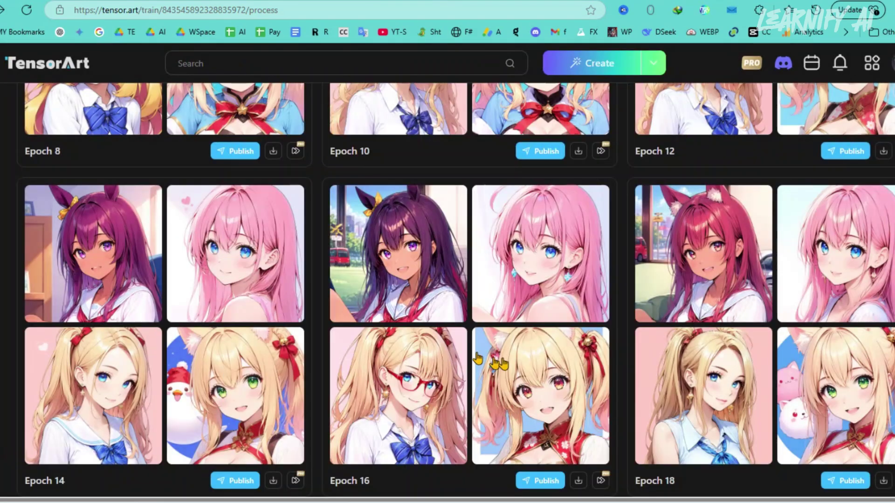
{"action": "left_click", "coordinate": [93, 254]}
{"action": "key", "text": "Escape"}
{"action": "left_click", "coordinate": [737, 384]}
{"action": "key", "text": "Escape"}
{"action": "scroll", "coordinate": [736, 381], "scroll_direction": "up", "scroll_amount": 12}
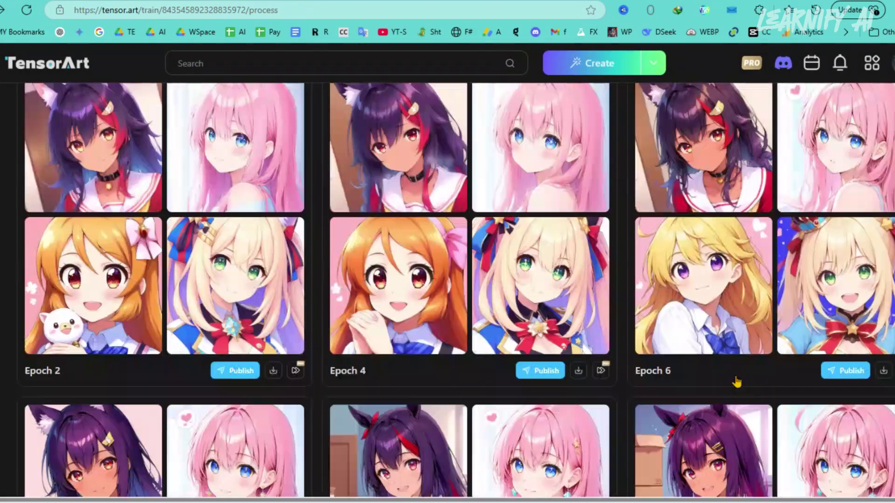
{"action": "scroll", "coordinate": [699, 368], "scroll_direction": "down", "scroll_amount": 6}
{"action": "scroll", "coordinate": [666, 354], "scroll_direction": "up", "scroll_amount": 1}
{"action": "left_click", "coordinate": [666, 352]}
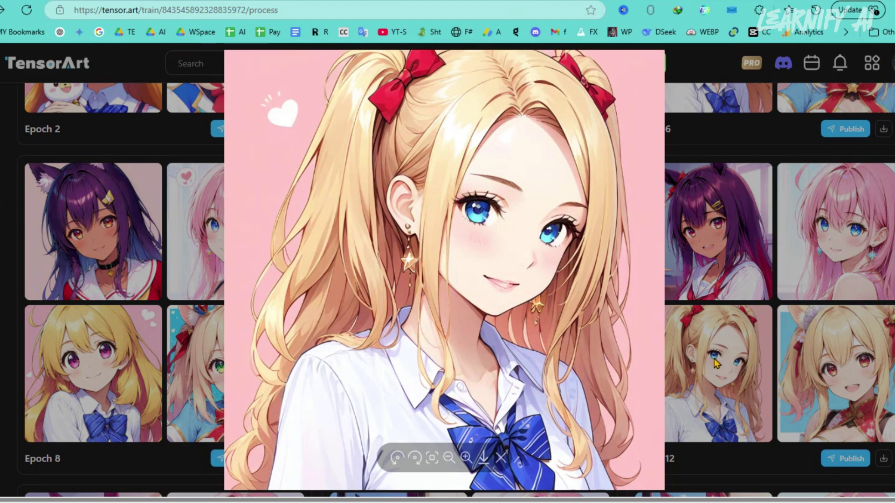
{"action": "key", "text": "Escape"}
Step: Begin publishing the Epoch 12 model in a new project named Sweet Anime Girl with the Realistic channel
{"action": "left_click", "coordinate": [845, 461]}
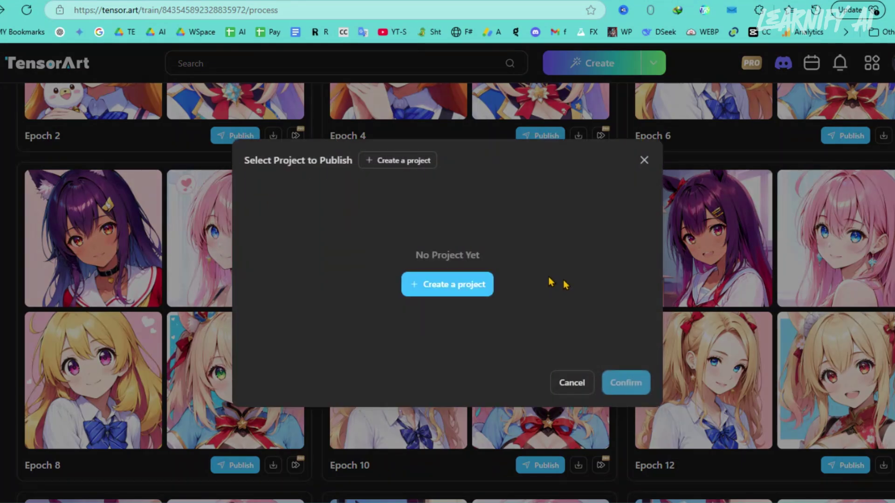
{"action": "left_click", "coordinate": [442, 292]}
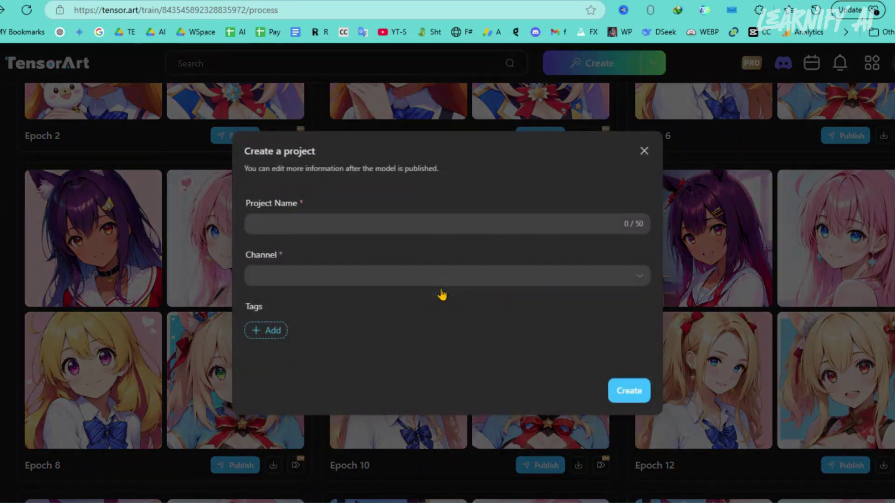
{"action": "left_click", "coordinate": [354, 224]}
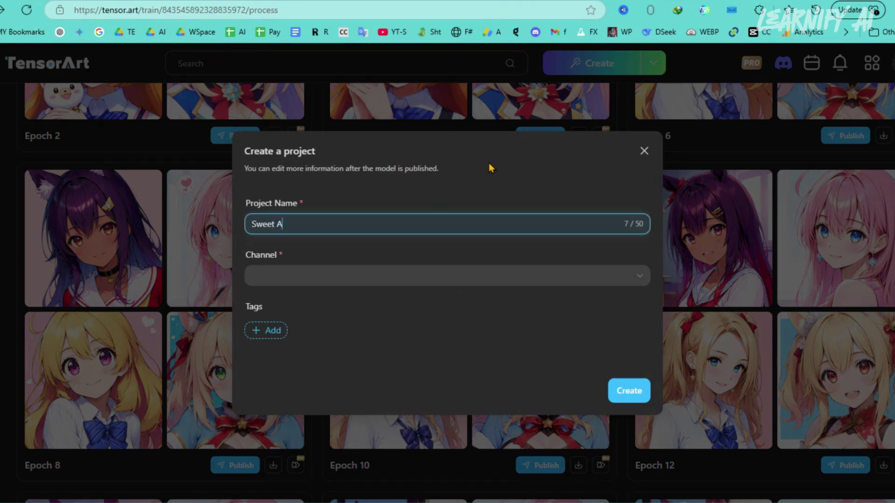
{"action": "type", "text": "Sweet Anime Girl"}
{"action": "left_click", "coordinate": [479, 280]}
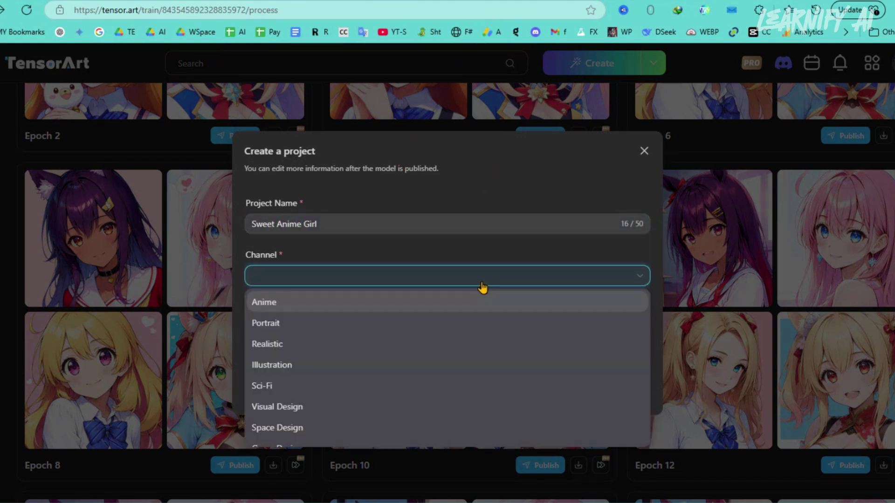
{"action": "scroll", "coordinate": [460, 387], "scroll_direction": "down", "scroll_amount": 1}
{"action": "scroll", "coordinate": [454, 424], "scroll_direction": "up", "scroll_amount": 1}
{"action": "left_click", "coordinate": [463, 352]}
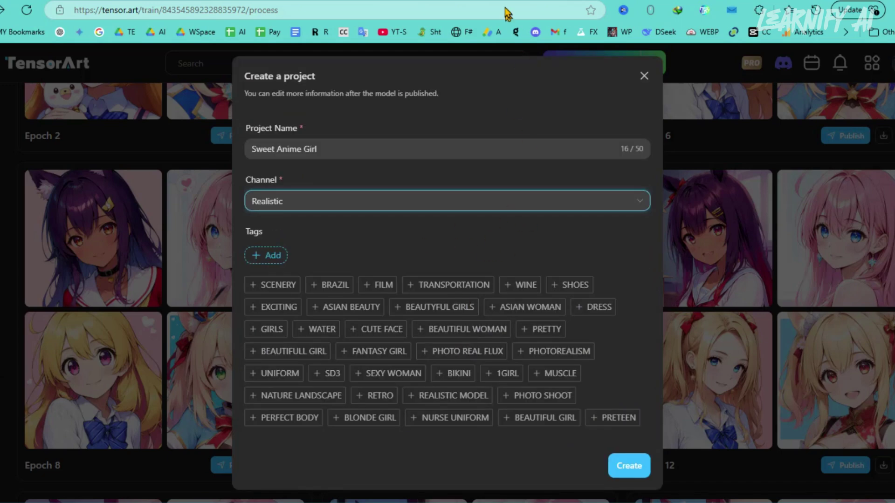
Step: Tag the project with SCENERY, FILM, GIRLS, BEAUTIFULL GIRL and PHOTO REAL FLUX, and create it
{"action": "left_click", "coordinate": [270, 290]}
{"action": "left_click", "coordinate": [312, 292]}
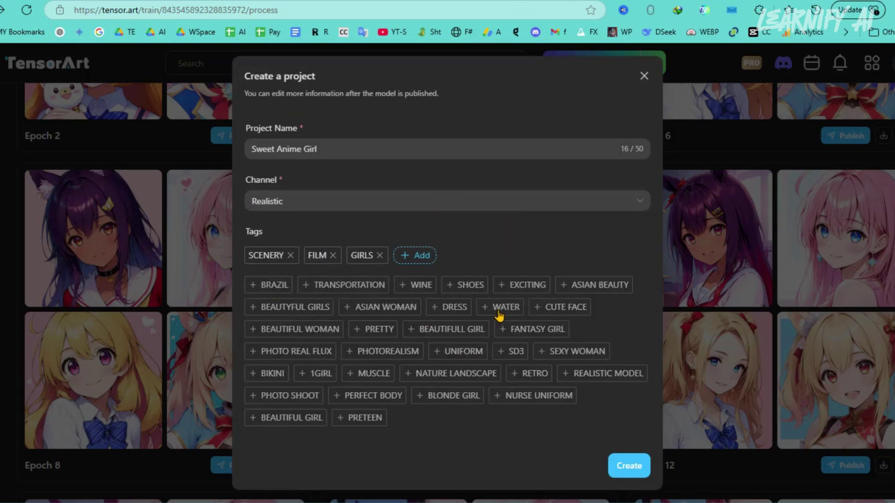
{"action": "left_click", "coordinate": [484, 331]}
{"action": "left_click", "coordinate": [502, 342]}
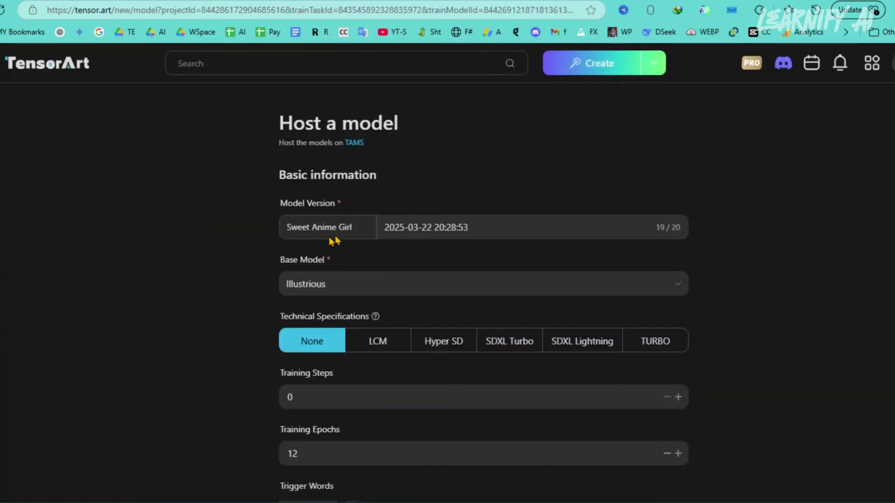
Step: Set the model's training steps to 550 and training epochs to 7, and enter Sweet Girl as the description
{"action": "left_click", "coordinate": [389, 283]}
{"action": "scroll", "coordinate": [371, 232], "scroll_direction": "down", "scroll_amount": 3}
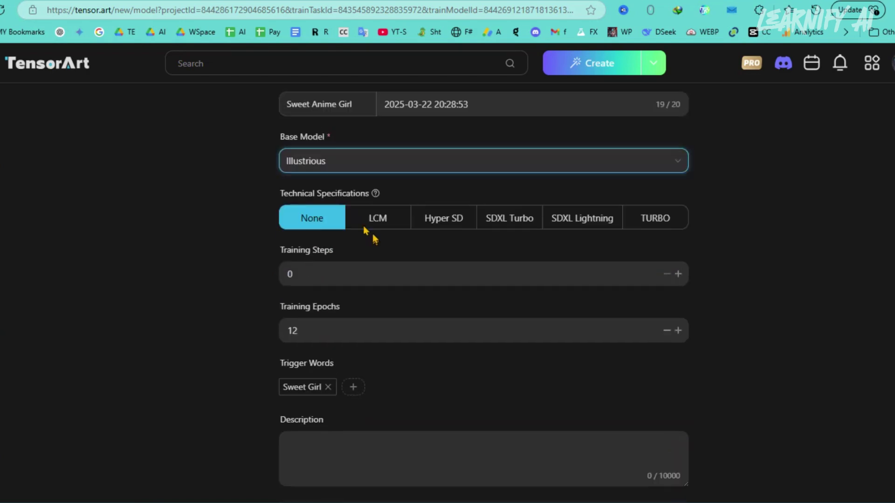
{"action": "left_click", "coordinate": [350, 278]}
{"action": "type", "text": "550"}
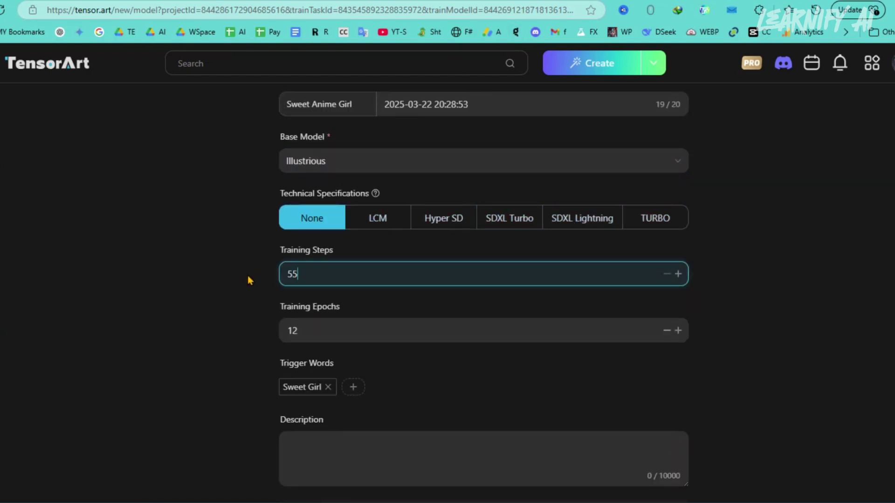
{"action": "key", "text": "Tab"}
{"action": "scroll", "coordinate": [422, 363], "scroll_direction": "down", "scroll_amount": 3}
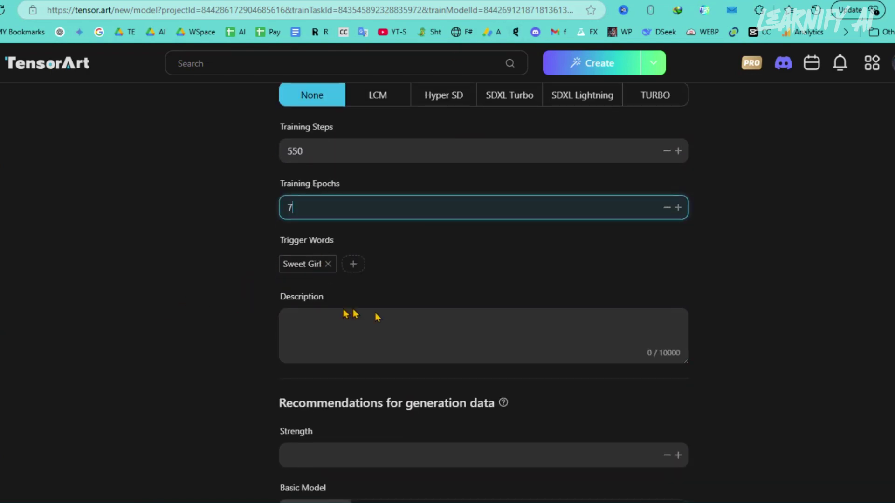
{"action": "left_click", "coordinate": [451, 313]}
{"action": "scroll", "coordinate": [448, 312], "scroll_direction": "down", "scroll_amount": 5}
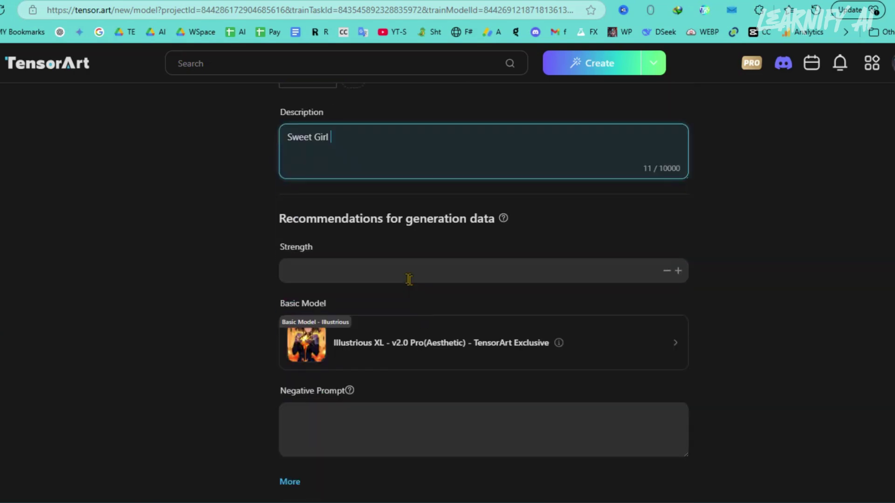
Step: Set the recommended generation strength to 0.9
{"action": "left_click", "coordinate": [407, 275]}
{"action": "type", "text": "0.8"}
{"action": "scroll", "coordinate": [681, 276], "scroll_direction": "down", "scroll_amount": 15}
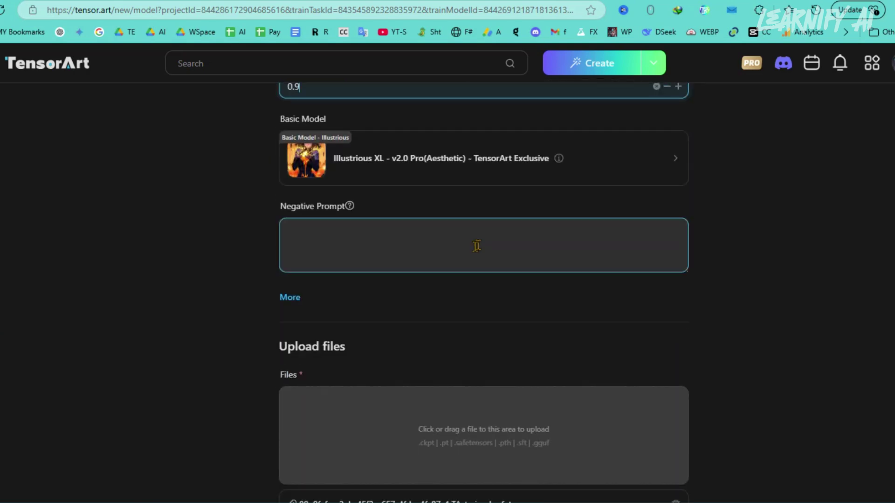
{"action": "scroll", "coordinate": [589, 339], "scroll_direction": "down", "scroll_amount": 10}
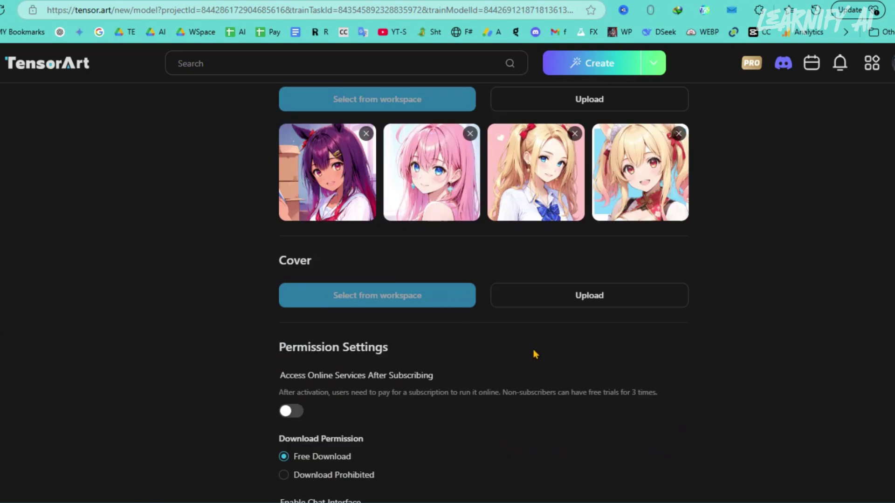
Step: Publish the model with free download allowed and open its project information for editing
{"action": "left_click", "coordinate": [309, 465]}
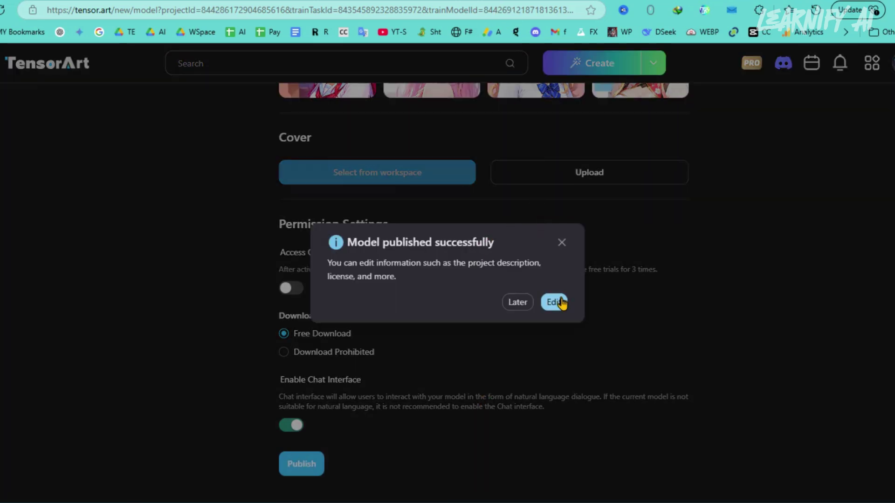
{"action": "left_click", "coordinate": [560, 302]}
{"action": "scroll", "coordinate": [520, 356], "scroll_direction": "down", "scroll_amount": 15}
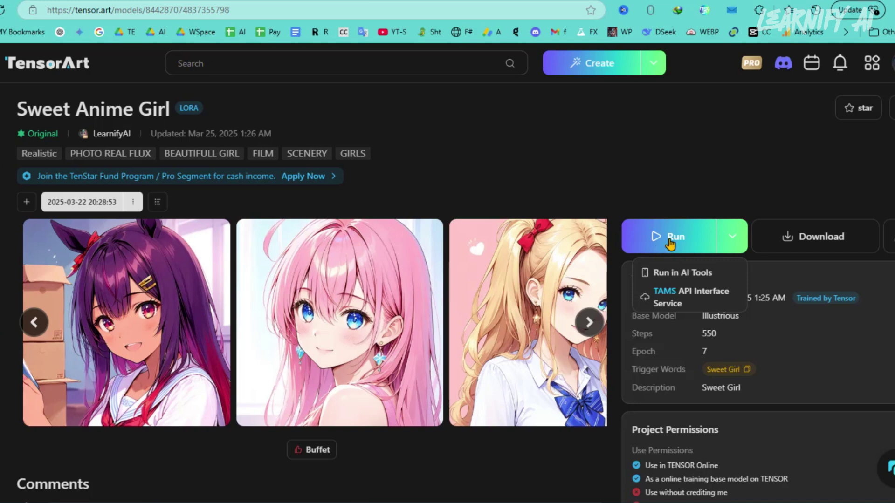
Step: Run the Sweet Anime Girl LoRA with the recommended 0.9 strength and Illustrious XL v2.0 Pro(Aesthetic) base model
{"action": "left_click", "coordinate": [670, 240]}
{"action": "left_click", "coordinate": [603, 328]}
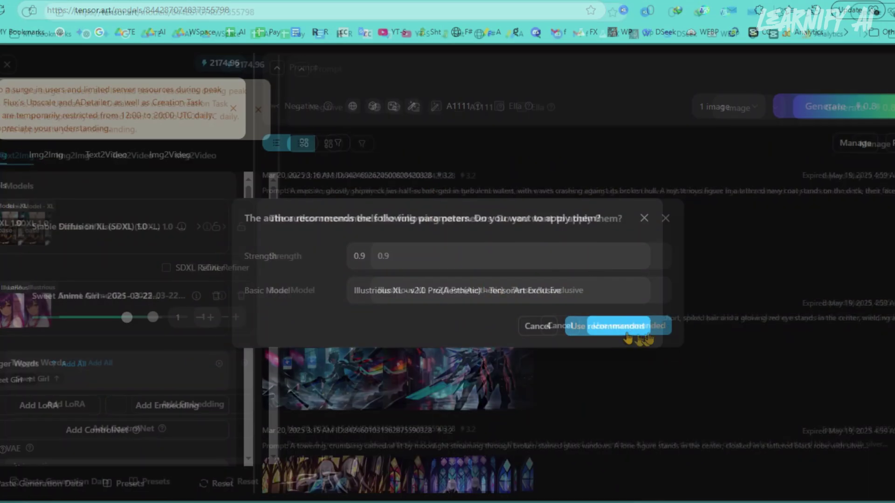
{"action": "scroll", "coordinate": [106, 293], "scroll_direction": "down", "scroll_amount": 5}
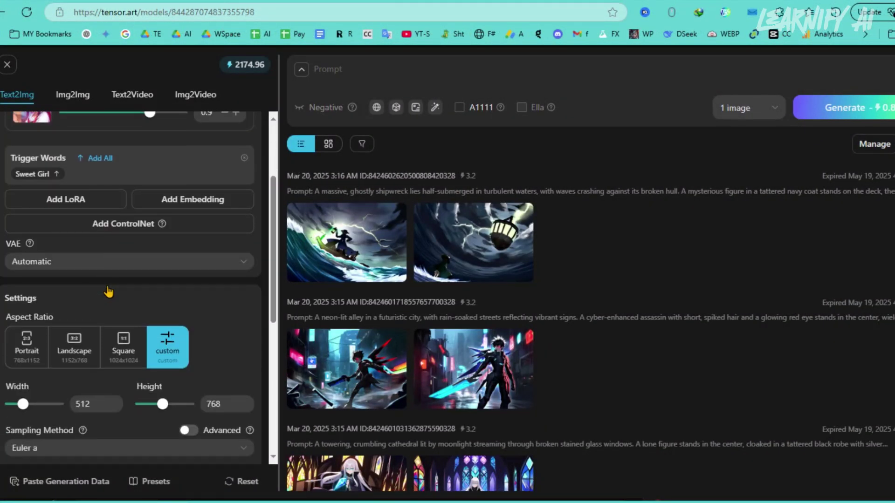
Step: Set the Landscape 1152x768 aspect ratio and generate one image from the hyper-realistic full-body female warrior prompt inspired by Diao Chan
{"action": "left_click", "coordinate": [75, 225]}
{"action": "scroll", "coordinate": [124, 327], "scroll_direction": "down", "scroll_amount": 1}
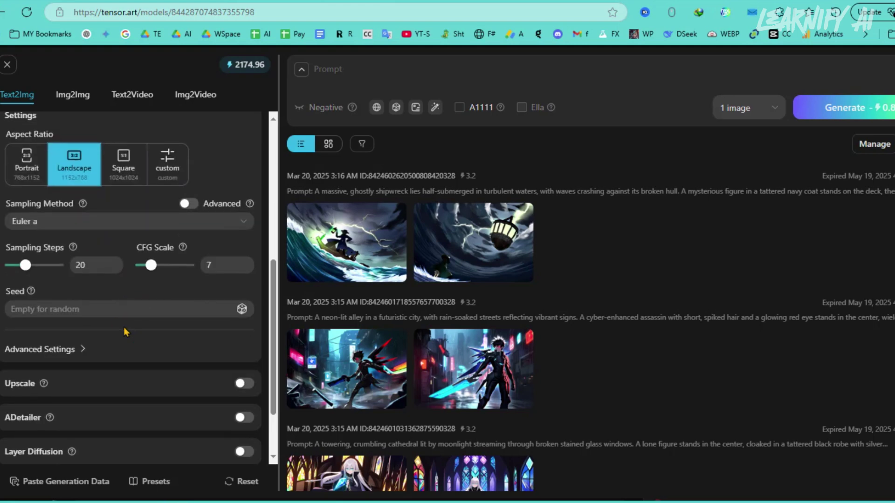
{"action": "scroll", "coordinate": [125, 368], "scroll_direction": "up", "scroll_amount": 6}
{"action": "left_click", "coordinate": [400, 69]}
{"action": "key", "text": "ctrl+v"}
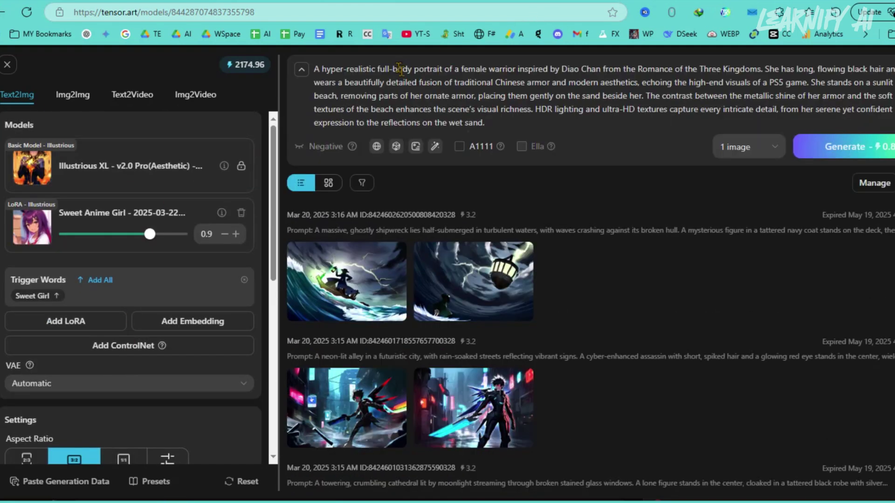
{"action": "left_click", "coordinate": [847, 157]}
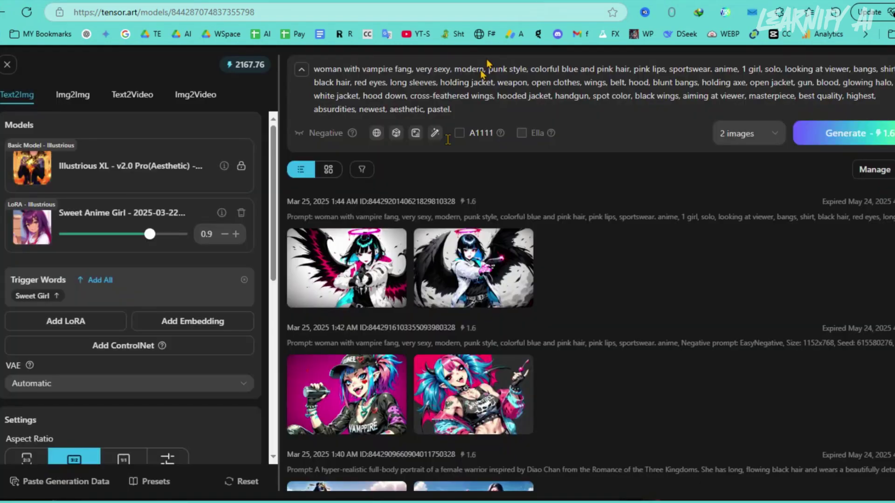
Step: Compare the two newest winged vampire woman images at full size, close the viewer and clear the prompt
{"action": "left_click", "coordinate": [382, 270]}
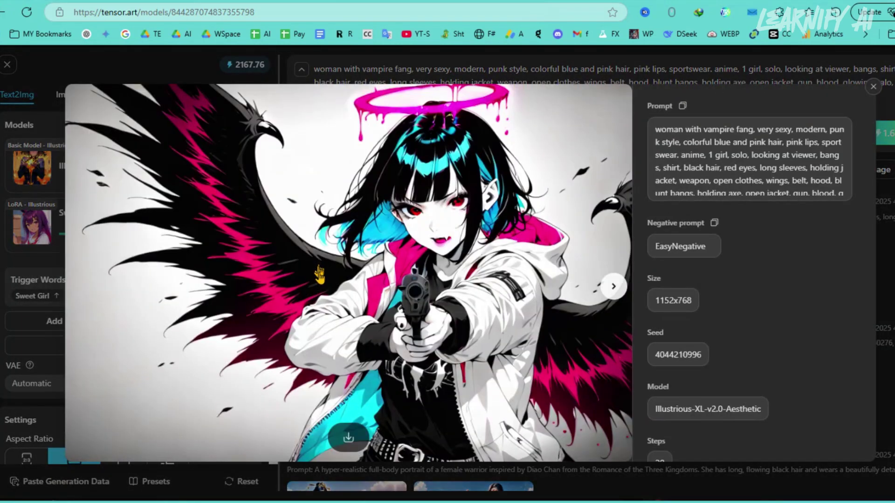
{"action": "left_click", "coordinate": [614, 287]}
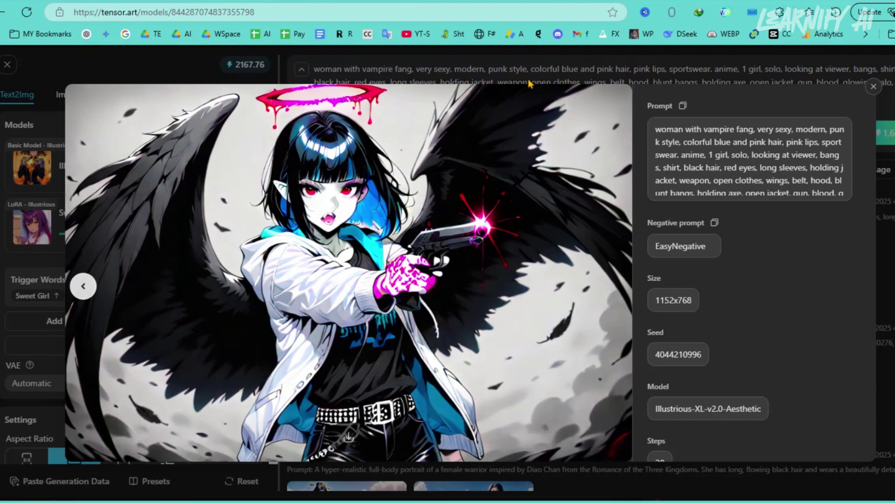
{"action": "left_click", "coordinate": [82, 294]}
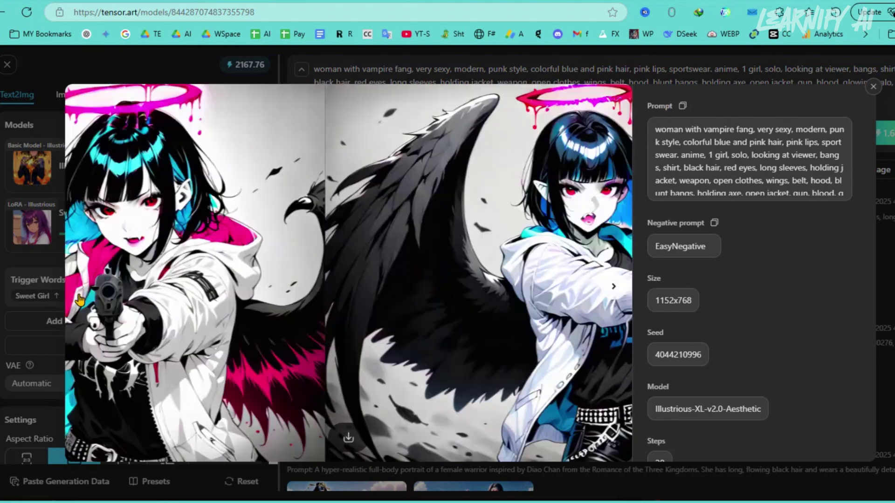
{"action": "left_click", "coordinate": [874, 89]}
{"action": "key", "text": "ctrl+a"}
{"action": "key", "text": "BackSpace"}
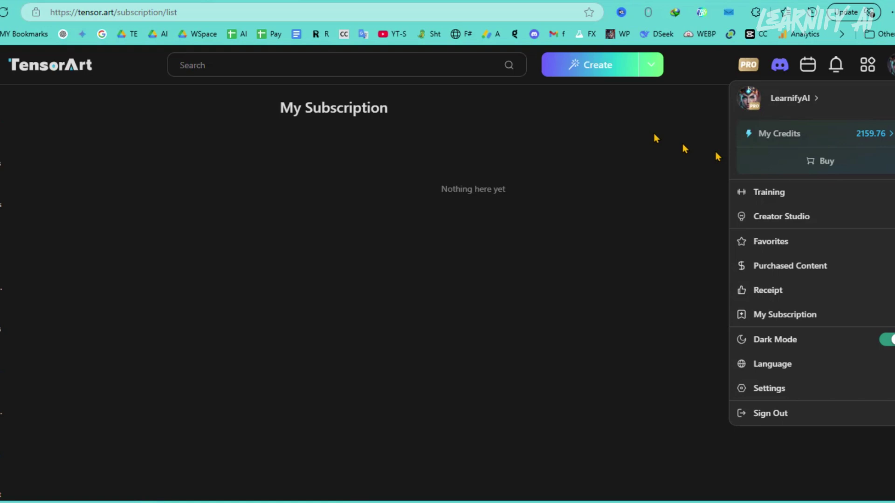
Step: Examine the Pro plan and credit package prices, including the full feature comparison between Pro and Standard
{"action": "left_click", "coordinate": [807, 160]}
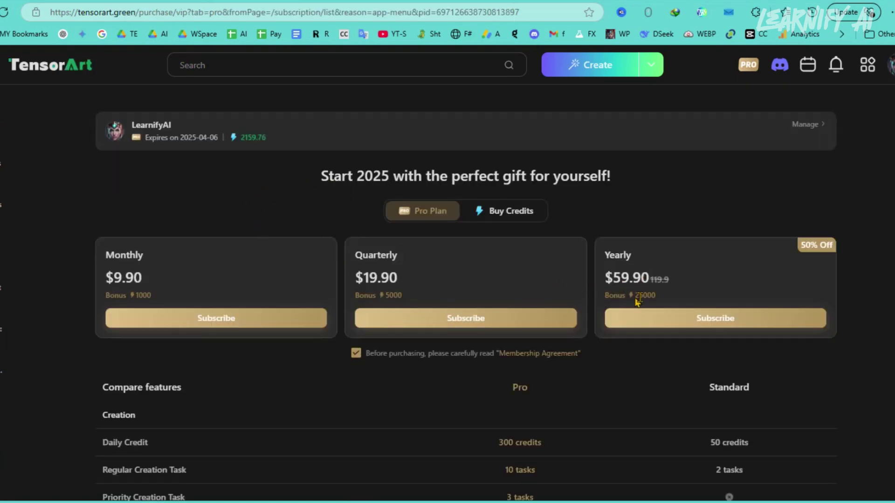
{"action": "left_click", "coordinate": [508, 212]}
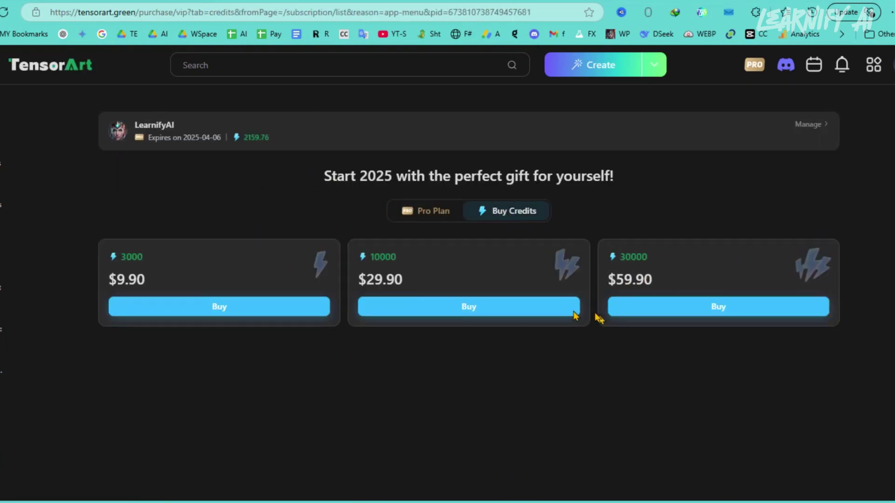
{"action": "left_click", "coordinate": [427, 215]}
{"action": "scroll", "coordinate": [392, 328], "scroll_direction": "down", "scroll_amount": 6}
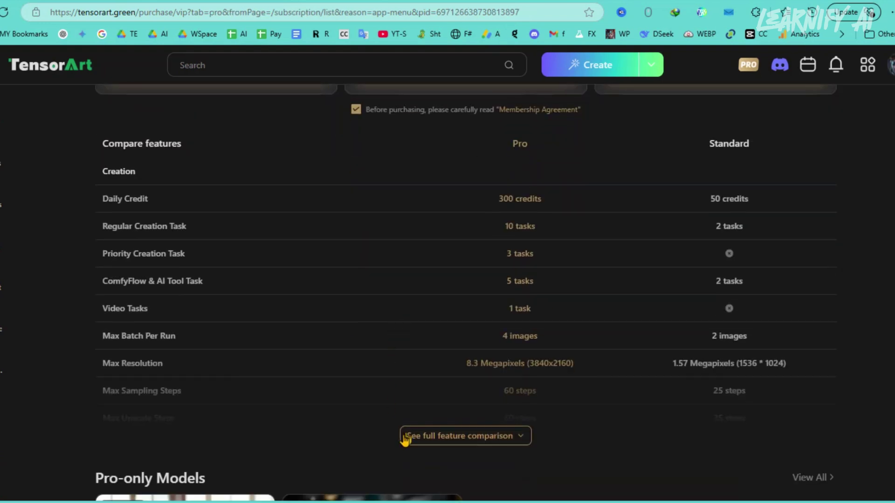
{"action": "left_click", "coordinate": [404, 438]}
{"action": "scroll", "coordinate": [404, 416], "scroll_direction": "down", "scroll_amount": 4}
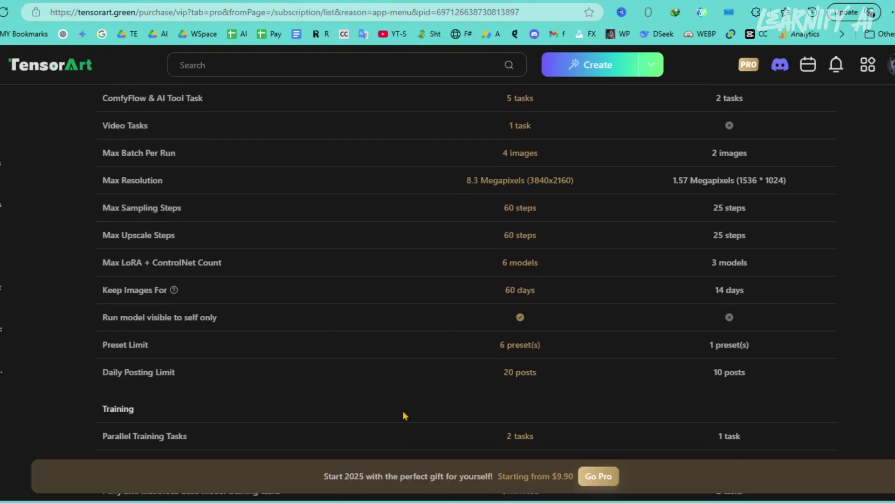
{"action": "scroll", "coordinate": [403, 411], "scroll_direction": "down", "scroll_amount": 5}
{"action": "scroll", "coordinate": [402, 408], "scroll_direction": "up", "scroll_amount": 12}
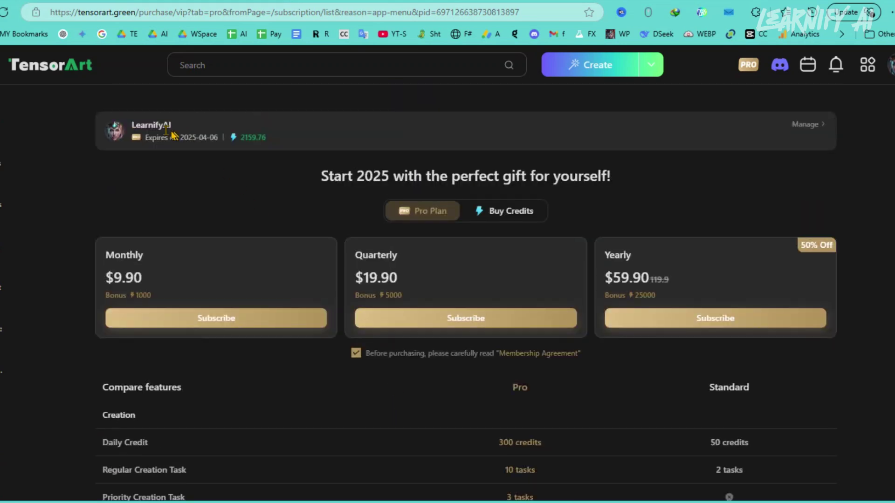
Step: Browse the site's models, home page, AI tools and community posts
{"action": "left_click", "coordinate": [3, 159]}
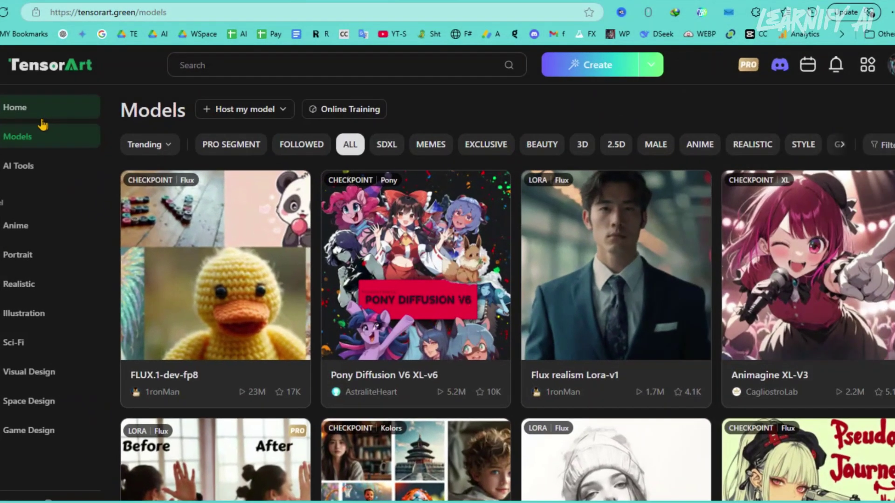
{"action": "left_click", "coordinate": [20, 110]}
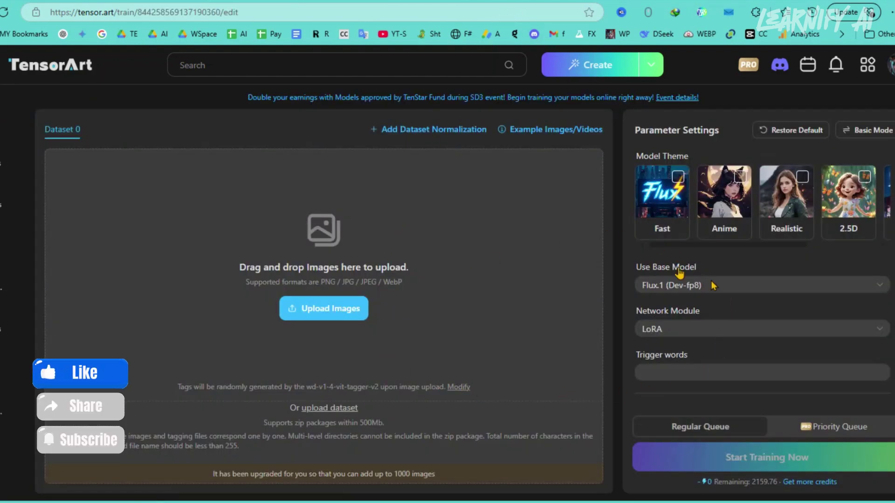
{"action": "scroll", "coordinate": [485, 291], "scroll_direction": "down", "scroll_amount": 1}
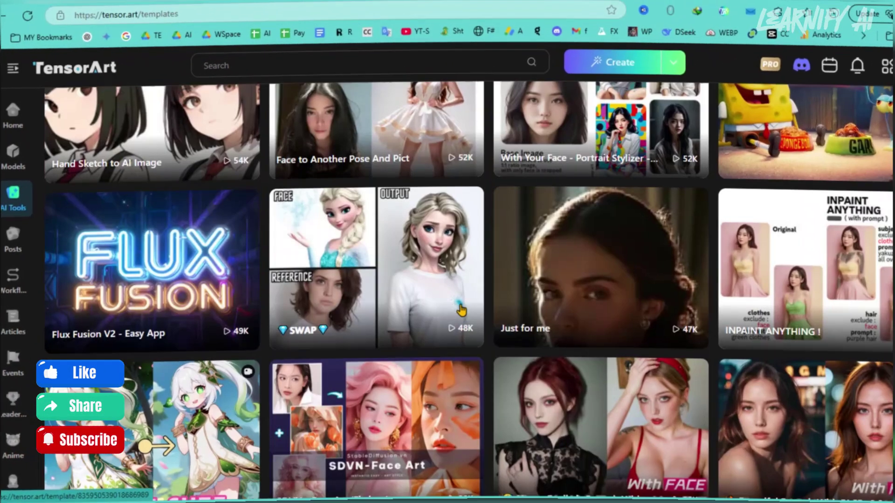
{"action": "scroll", "coordinate": [462, 315], "scroll_direction": "down", "scroll_amount": 10}
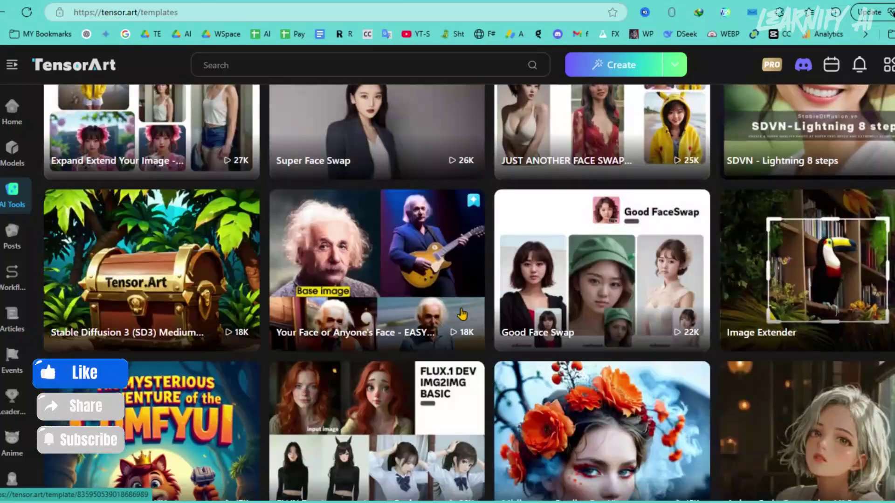
{"action": "scroll", "coordinate": [462, 315], "scroll_direction": "down", "scroll_amount": 5}
{"action": "left_click", "coordinate": [12, 237]}
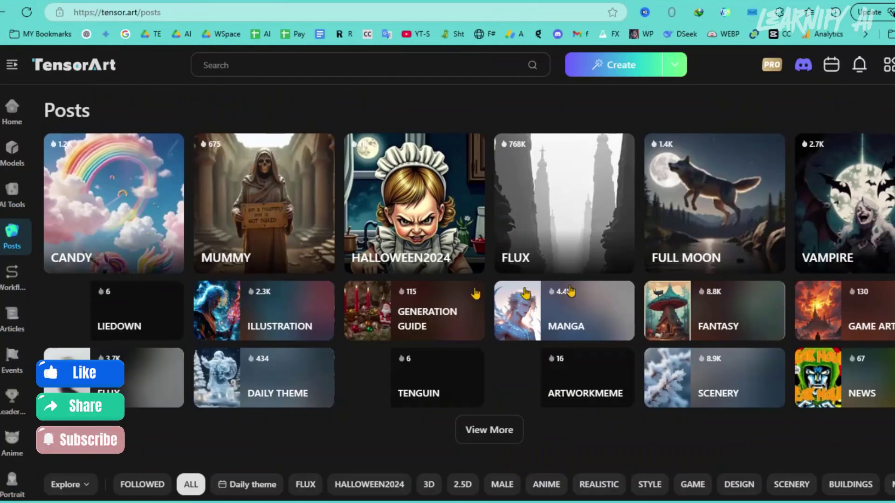
{"action": "scroll", "coordinate": [367, 383], "scroll_direction": "down", "scroll_amount": 10}
{"action": "scroll", "coordinate": [368, 383], "scroll_direction": "down", "scroll_amount": 15}
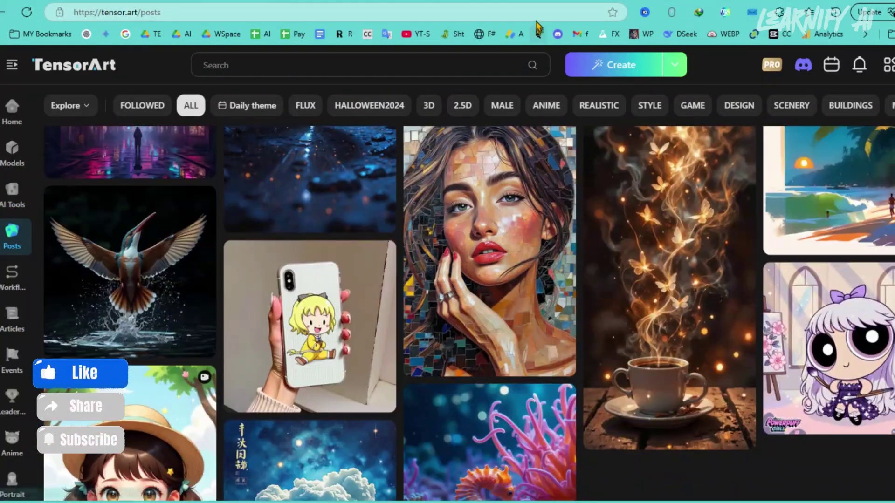
{"action": "scroll", "coordinate": [486, 362], "scroll_direction": "down", "scroll_amount": 6}
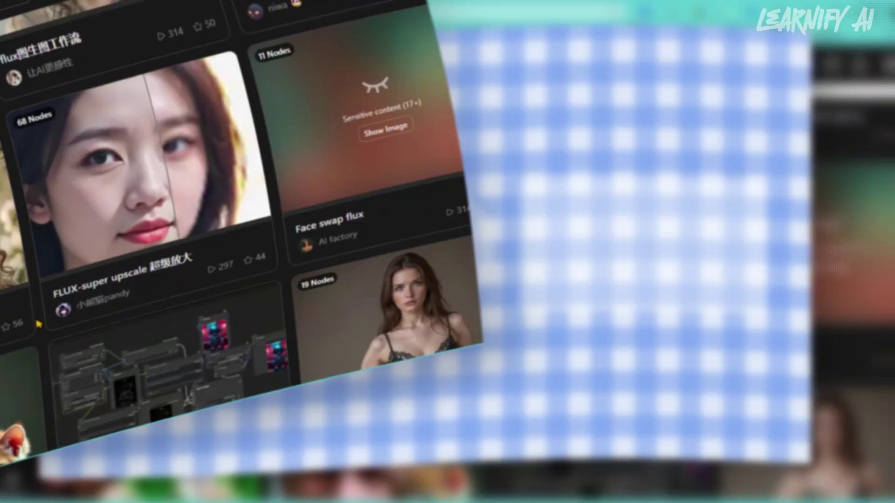